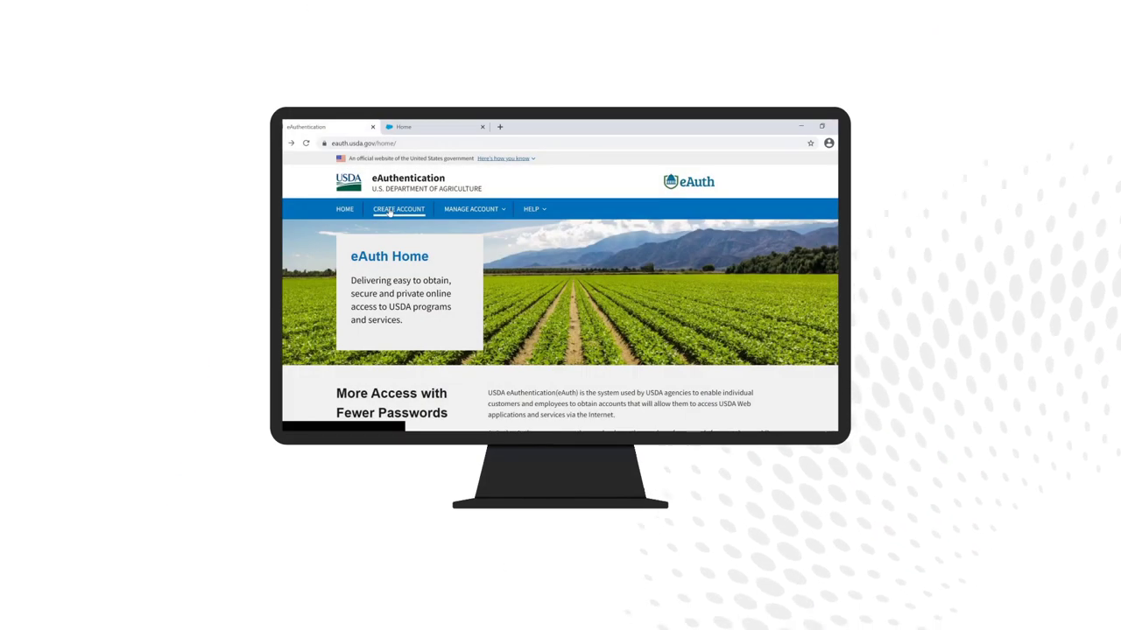
Step: Start a Customer eAuthentication account registration and enter the applicant's e-mail address
left_click(390, 212)
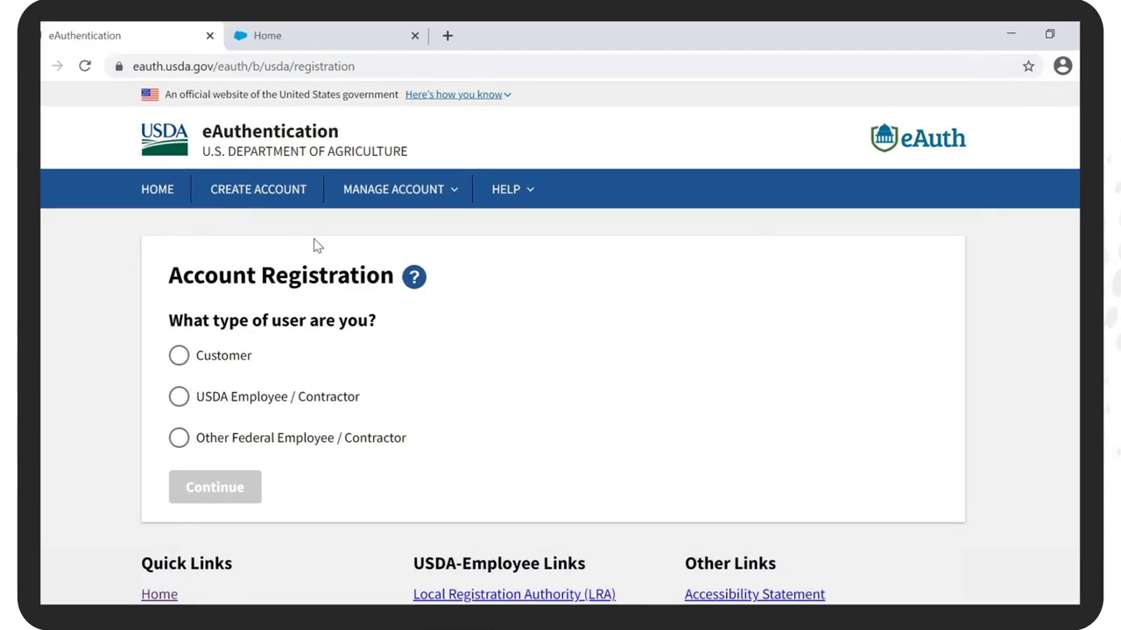
left_click(179, 356)
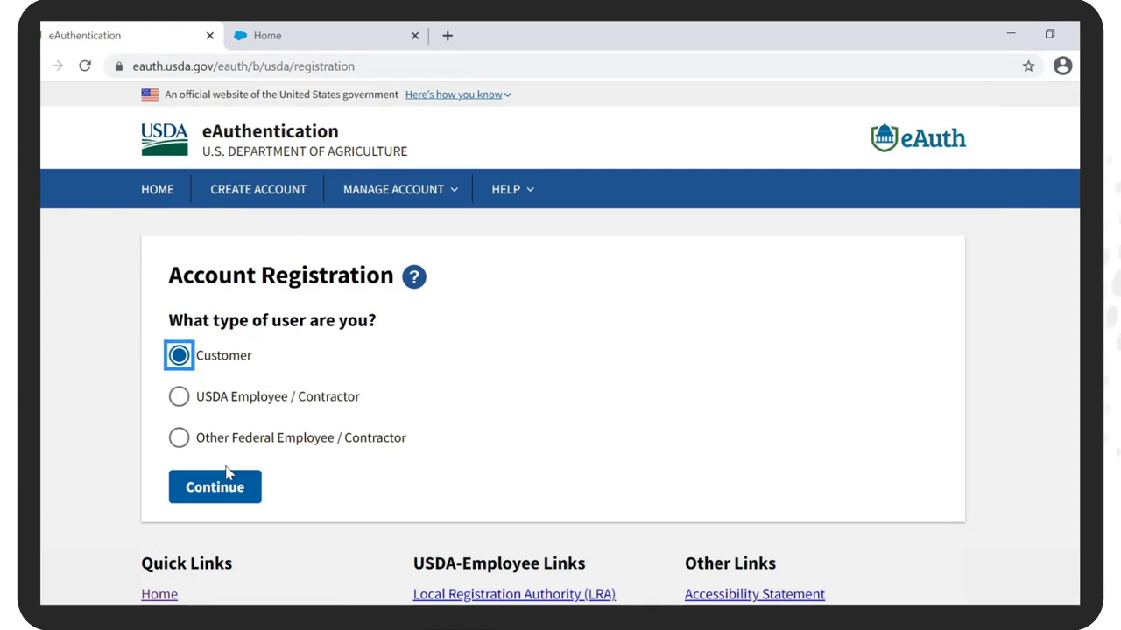
left_click(221, 482)
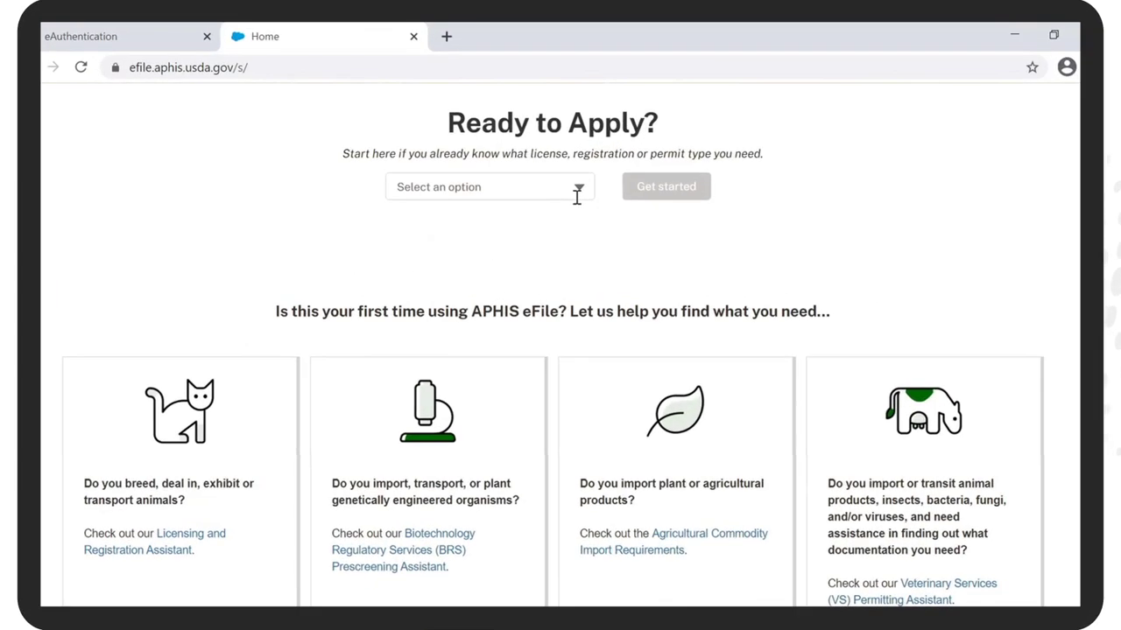
Step: Select the VS 16-3 permit application from the Ready to Apply list and get started
left_click(577, 193)
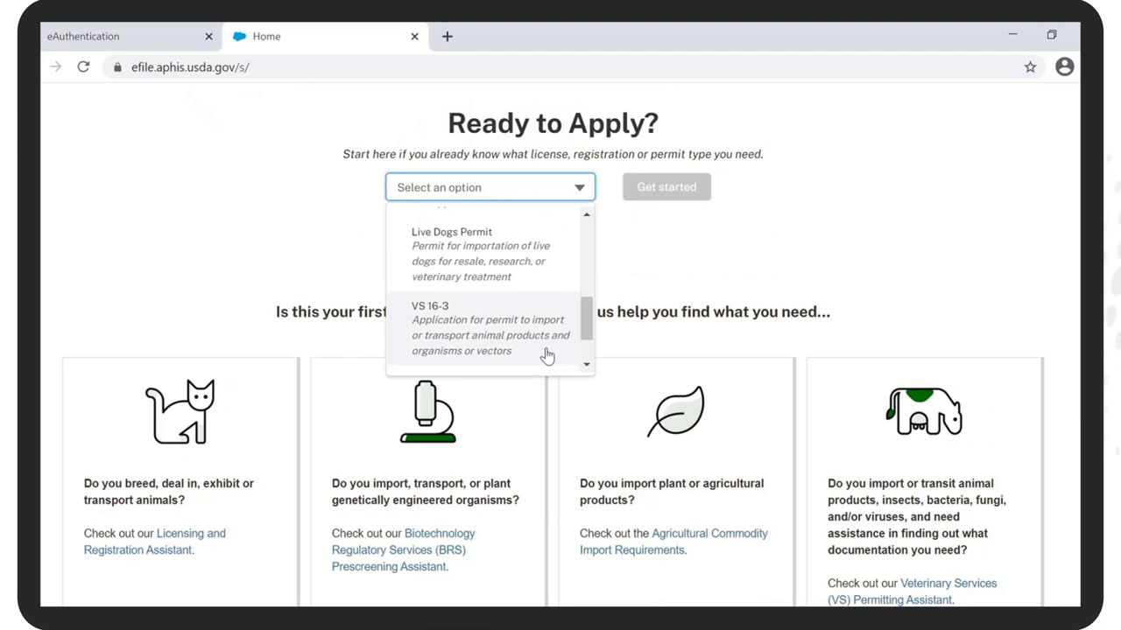
left_click(548, 354)
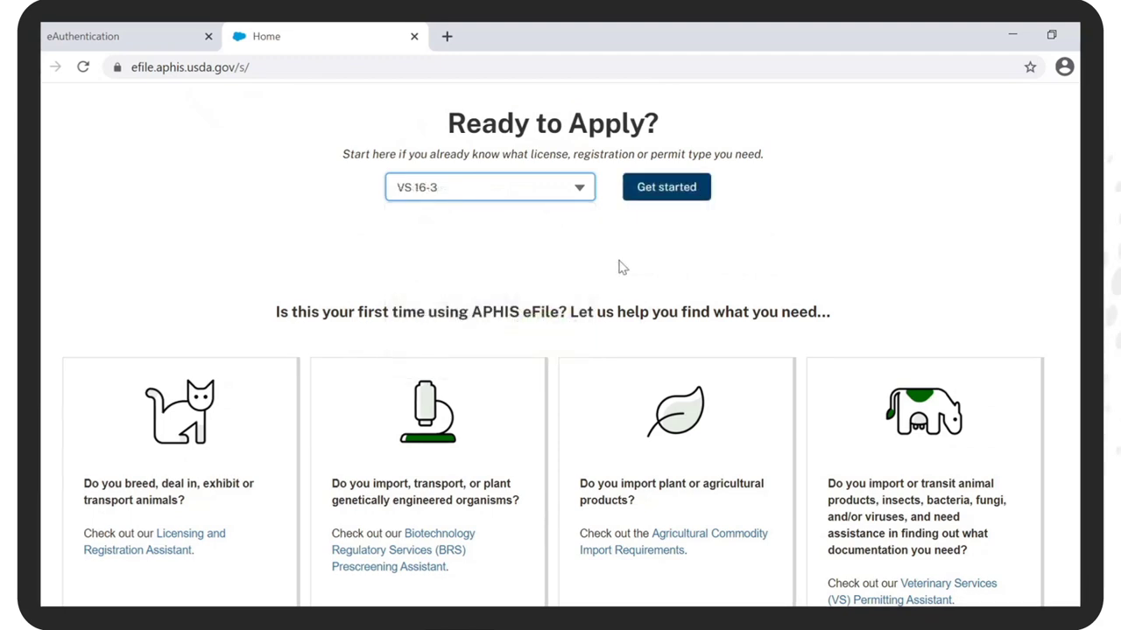
left_click(665, 187)
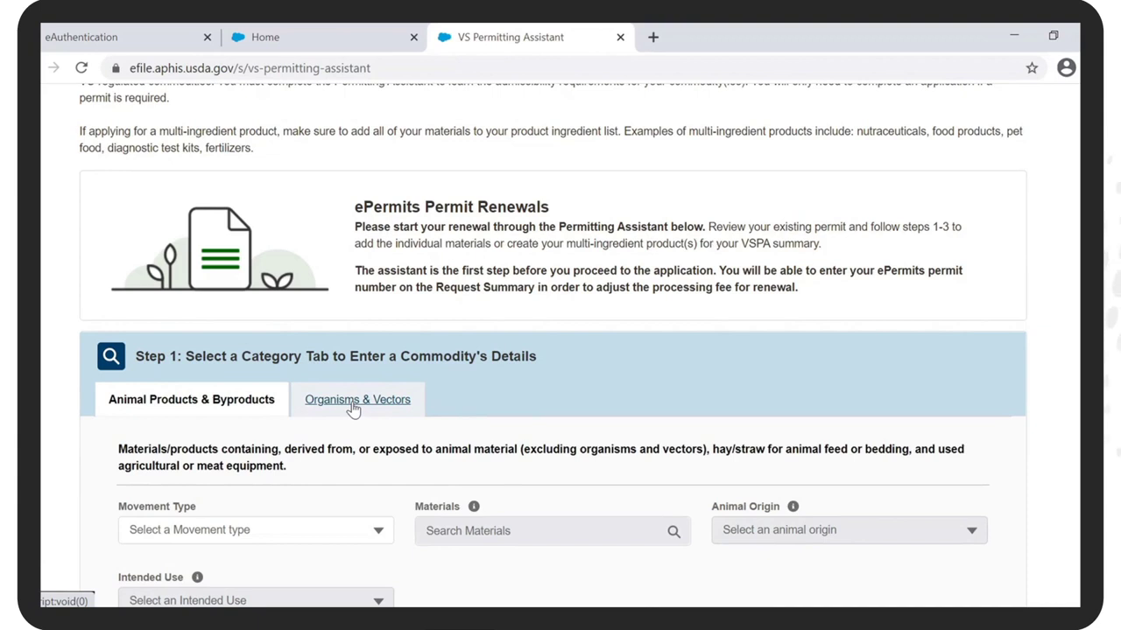
Step: On Organisms & Vectors, set Movement Type to Interstate Transport and category to Livestock or Poultry Pathogen
left_click(353, 403)
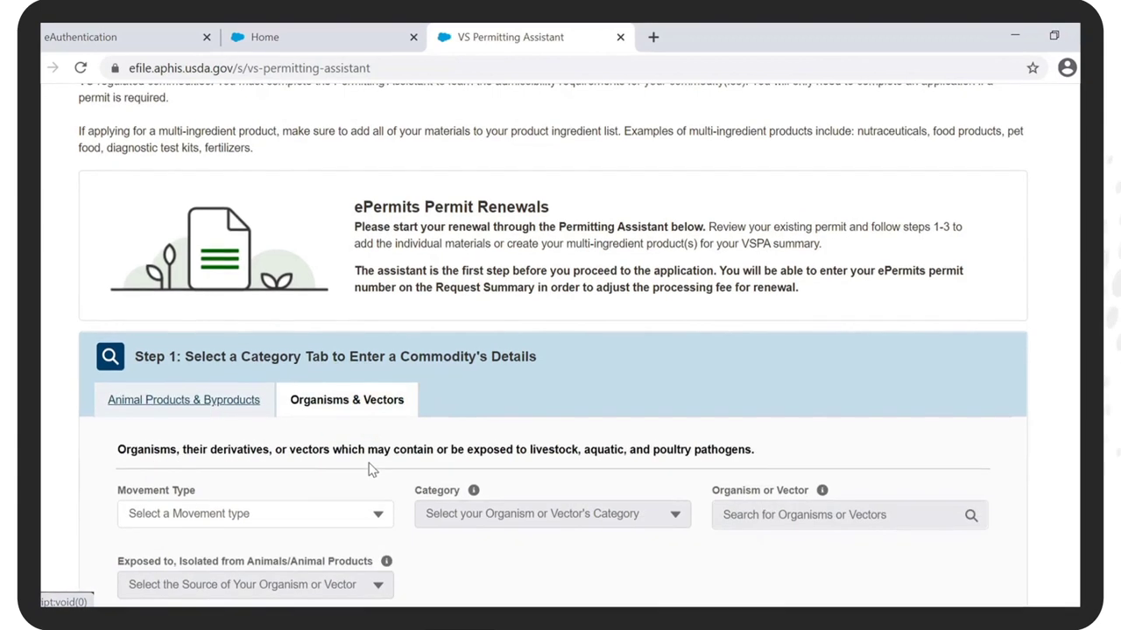
scroll(368, 394, "down", 1)
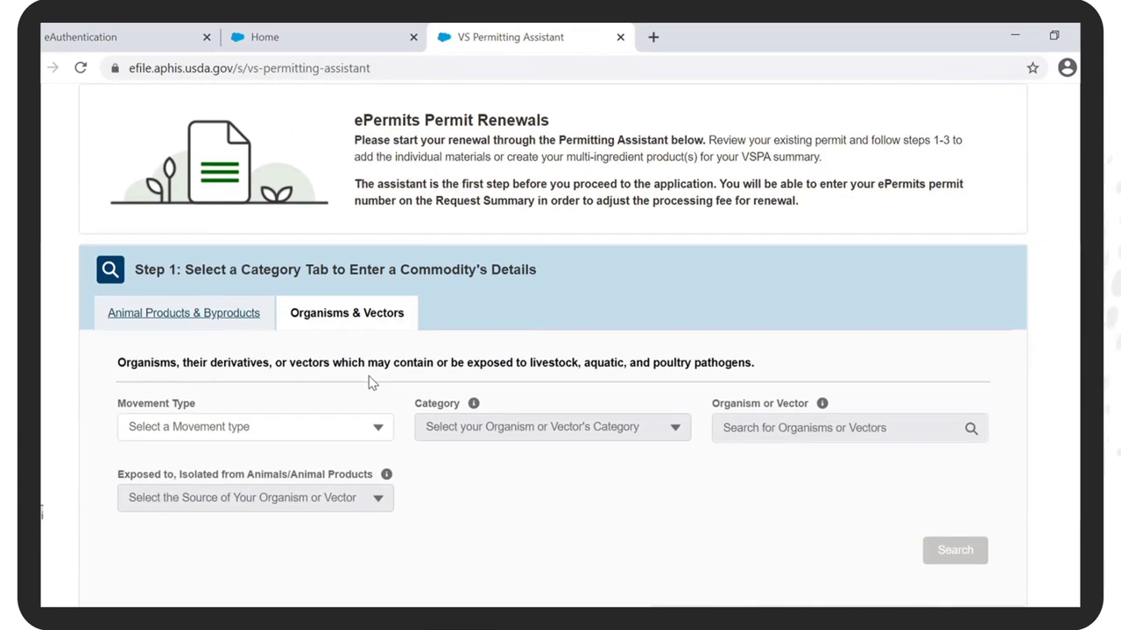
left_click(378, 426)
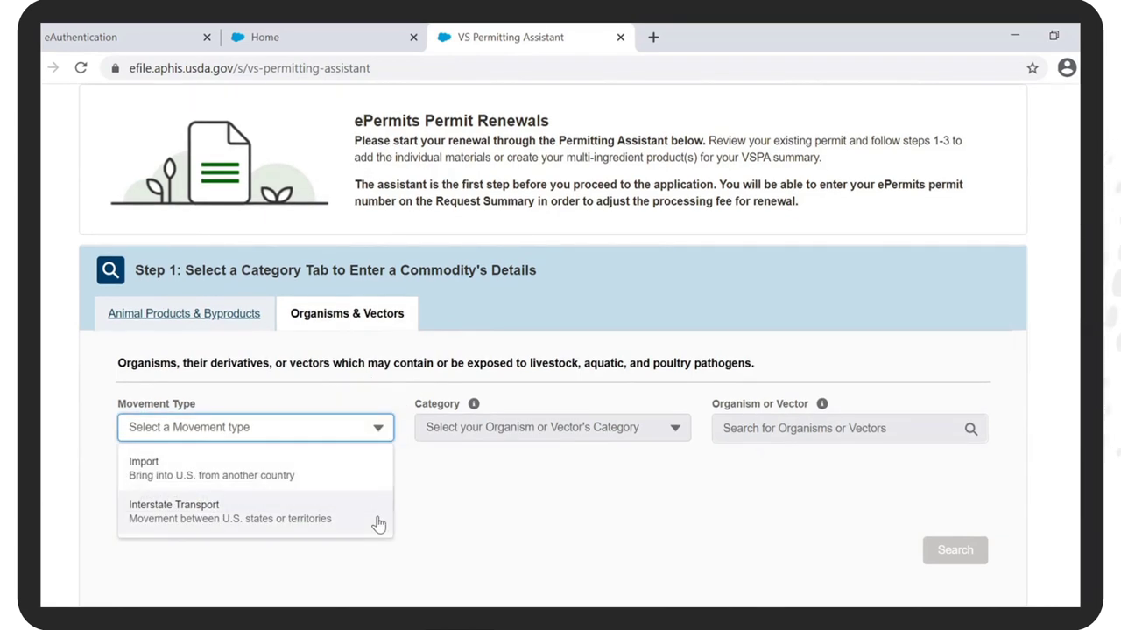
left_click(378, 522)
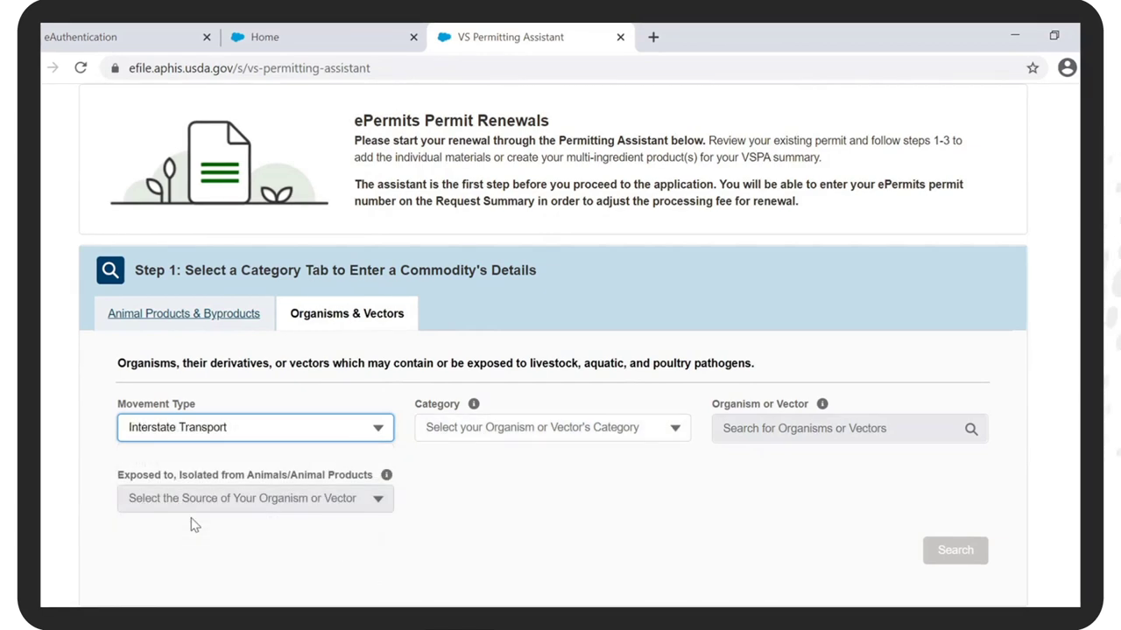
left_click(675, 427)
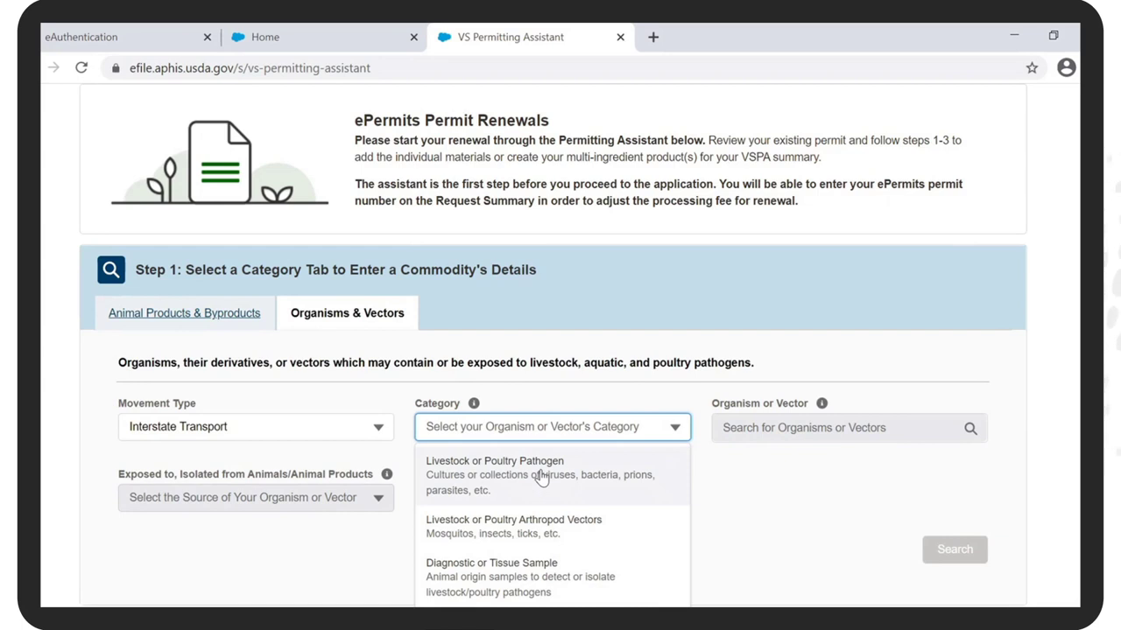
left_click(541, 476)
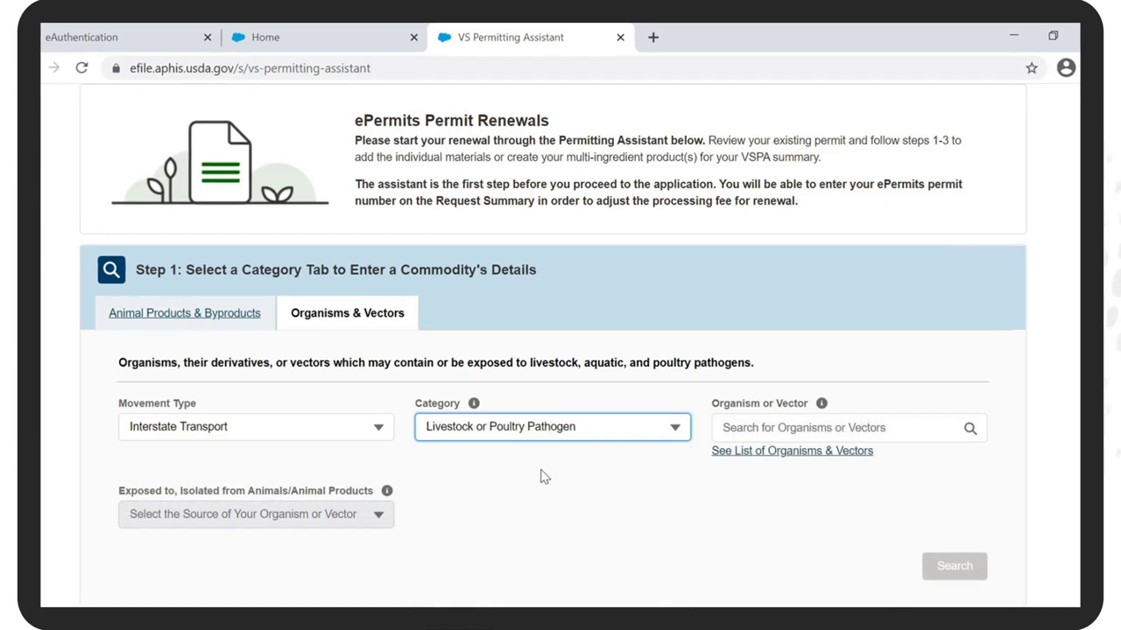
Step: Choose organism Various U.S. Origin Livestock and Poultry Pathogens, exposed to Ruminant Equine or Porcine
left_click(845, 428)
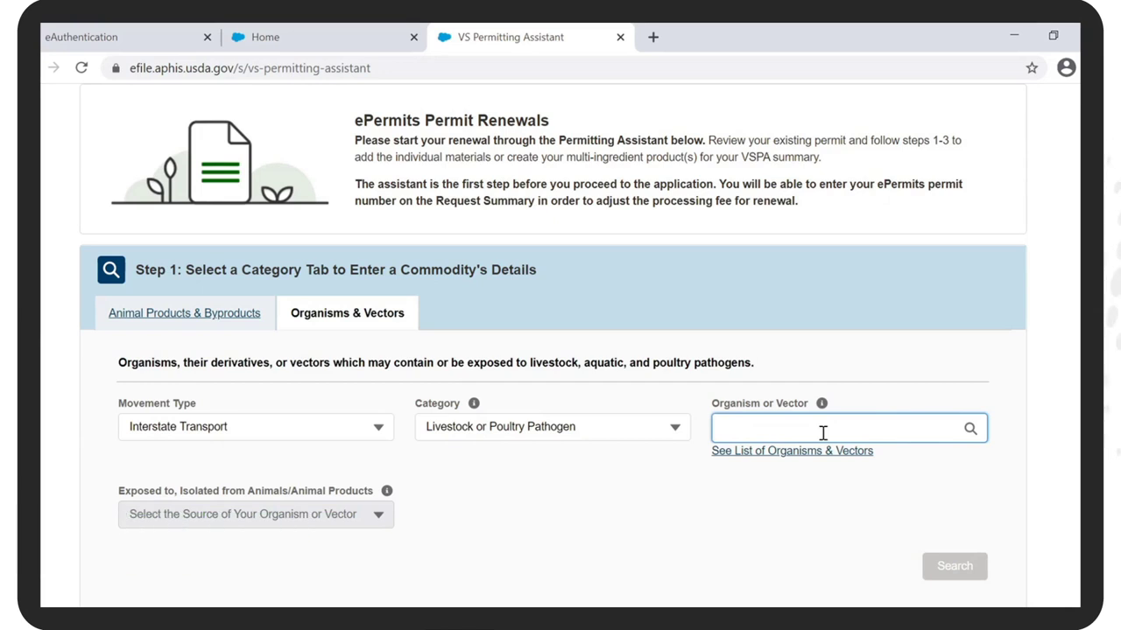
type("U.S")
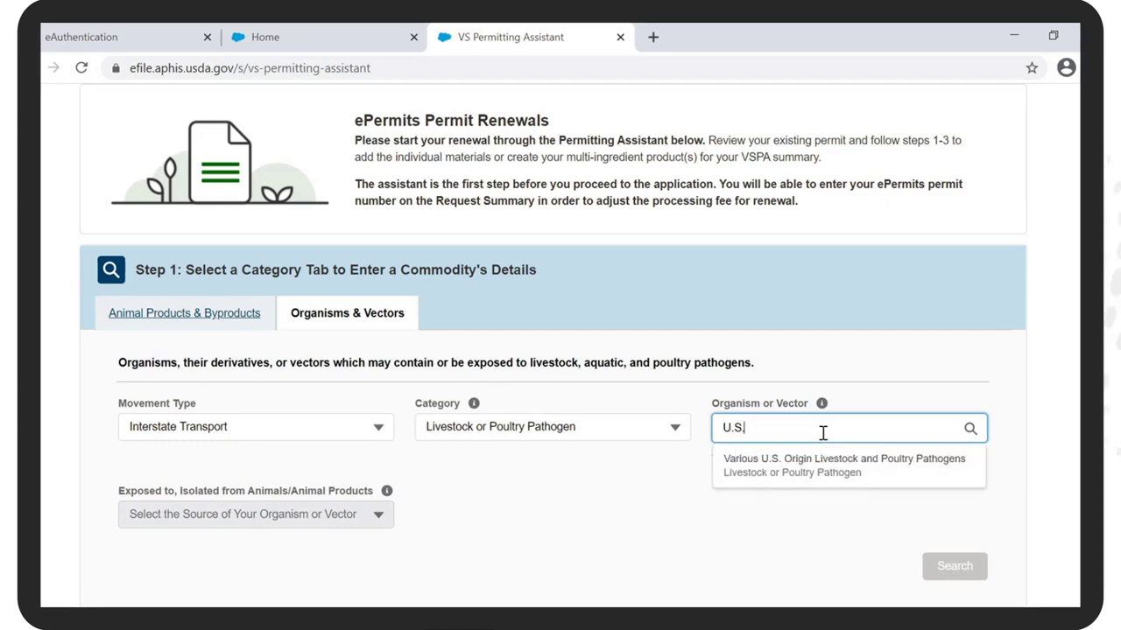
left_click(823, 464)
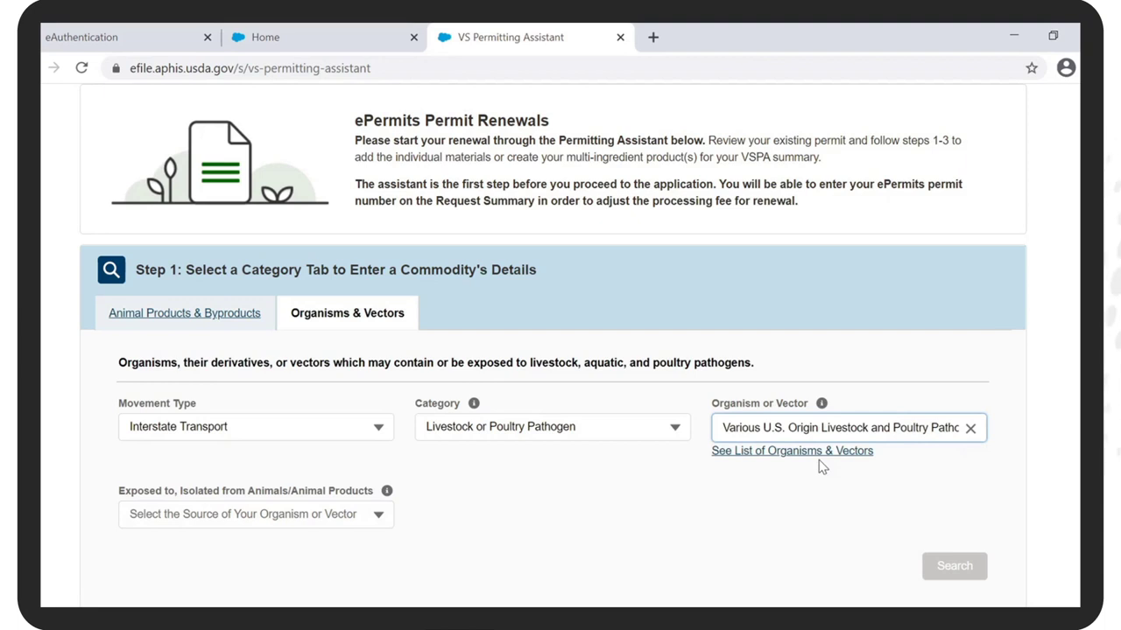
left_click(378, 514)
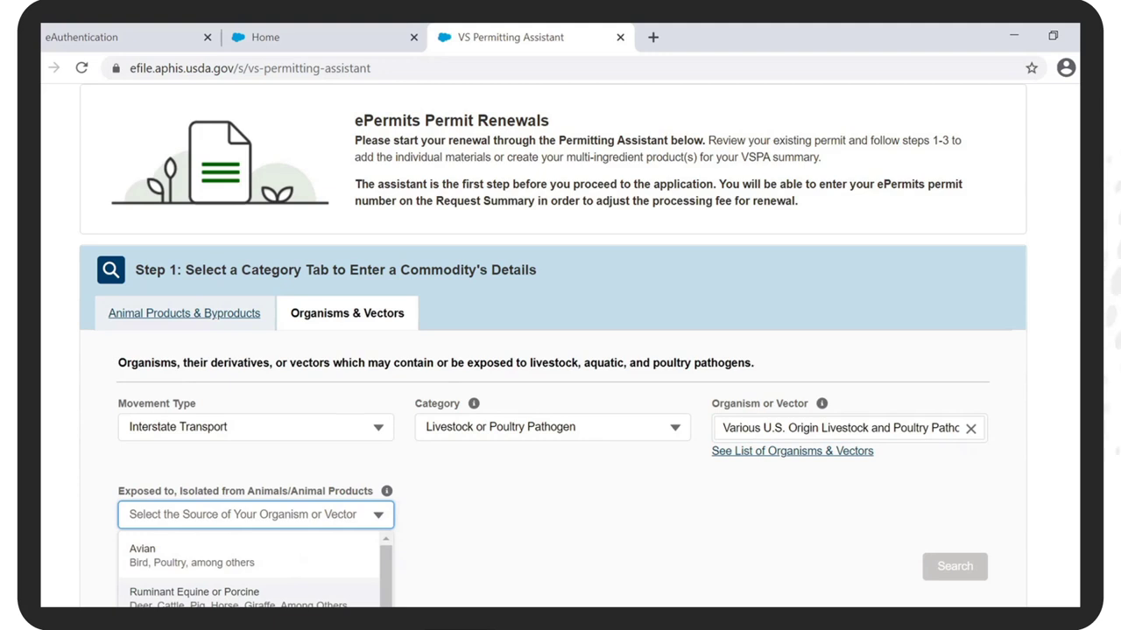
scroll(300, 557, "down", 1)
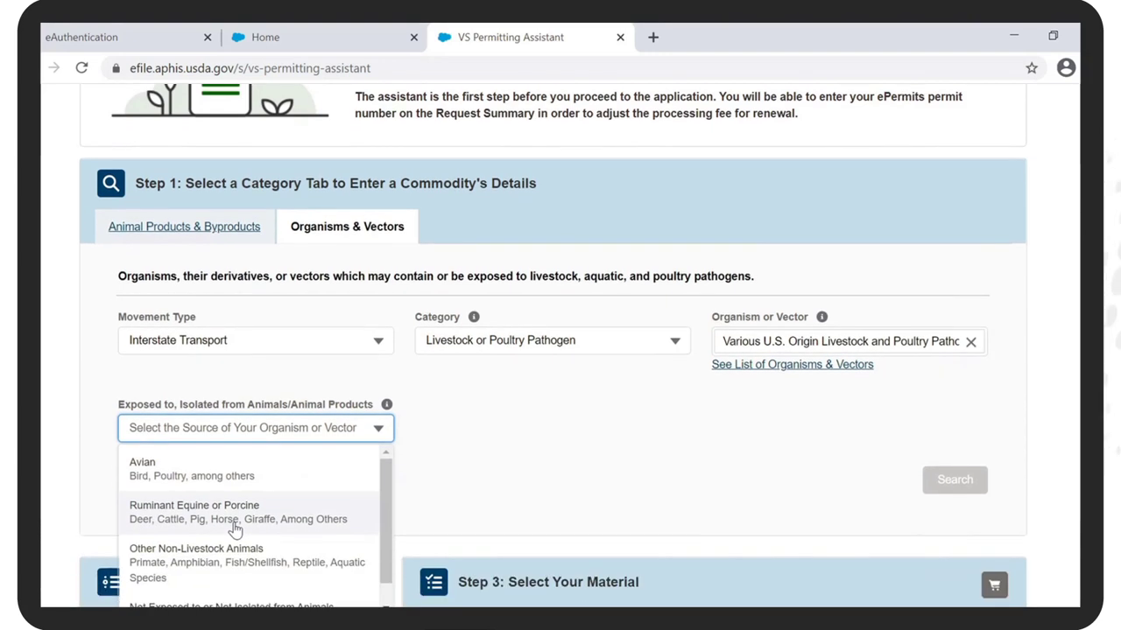
left_click(235, 523)
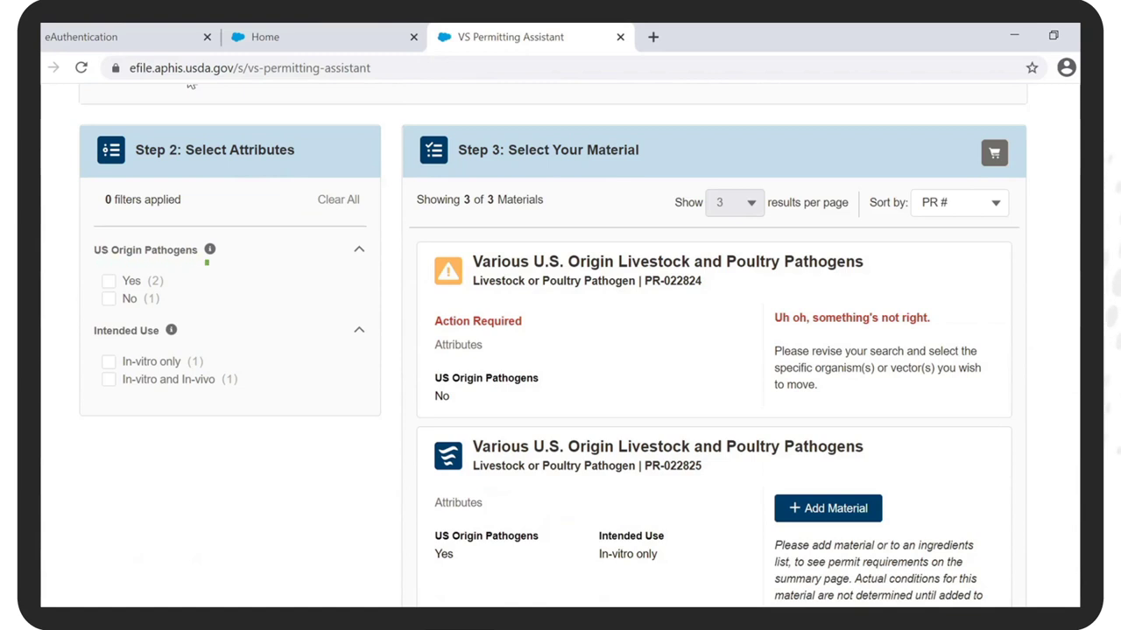
Step: Filter to US Origin Pathogens and In-vitro only, add material PR-022825, and view the summary
left_click(109, 280)
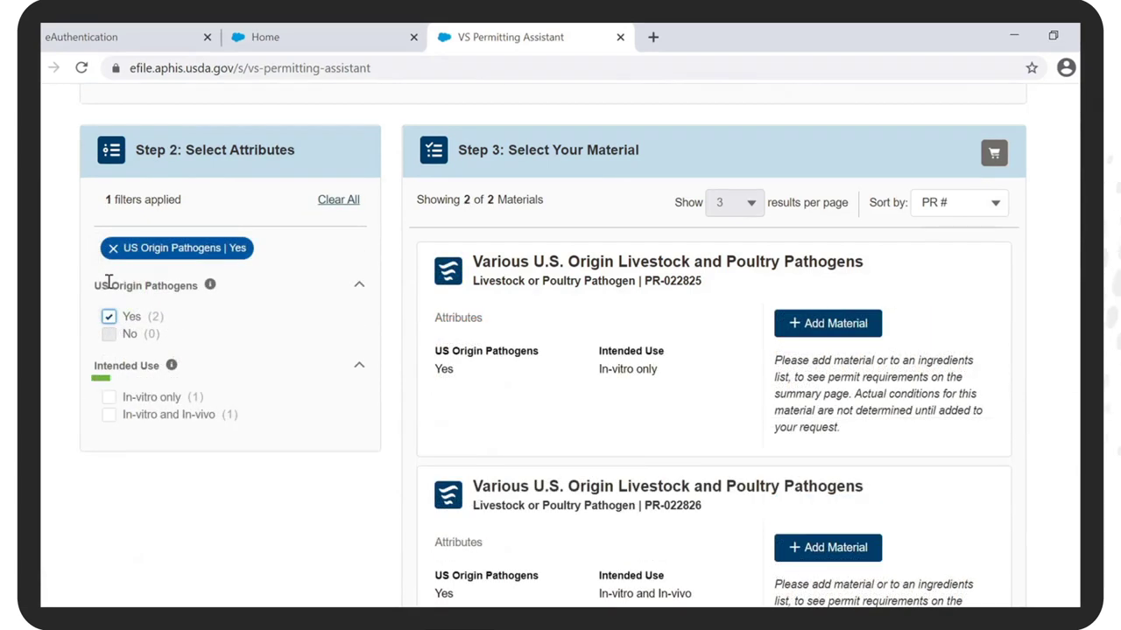
left_click(108, 396)
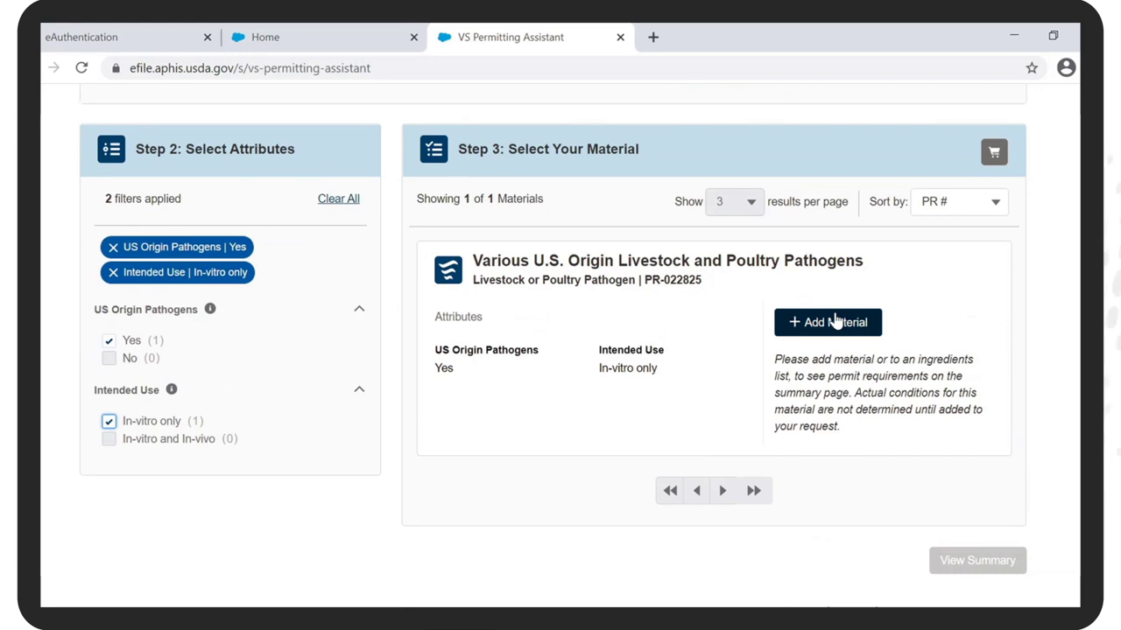
left_click(836, 322)
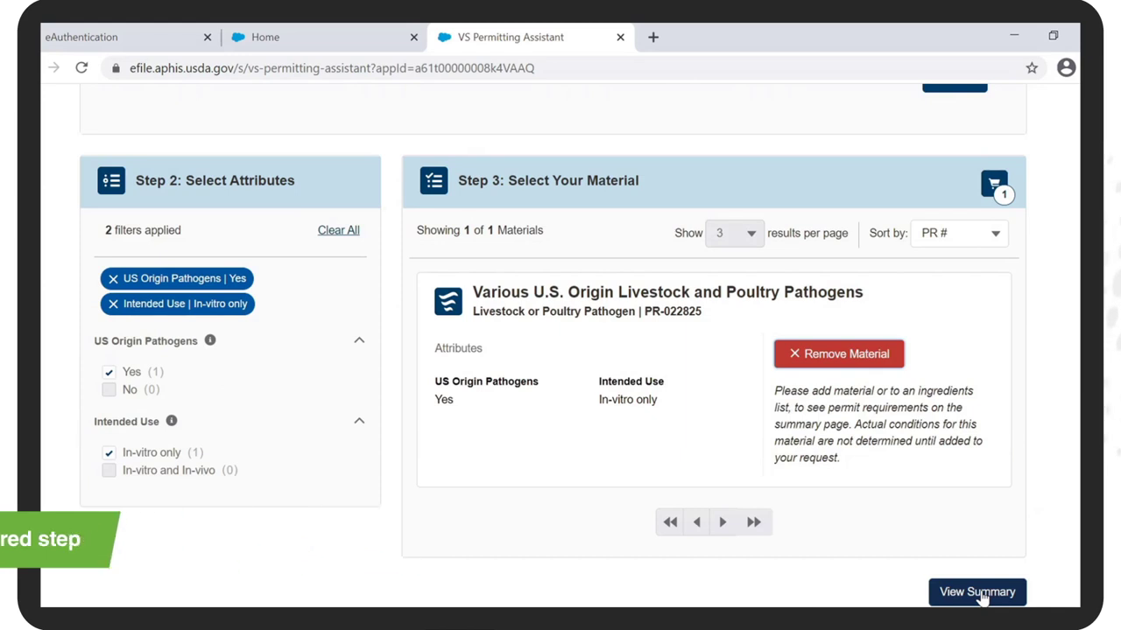
left_click(977, 592)
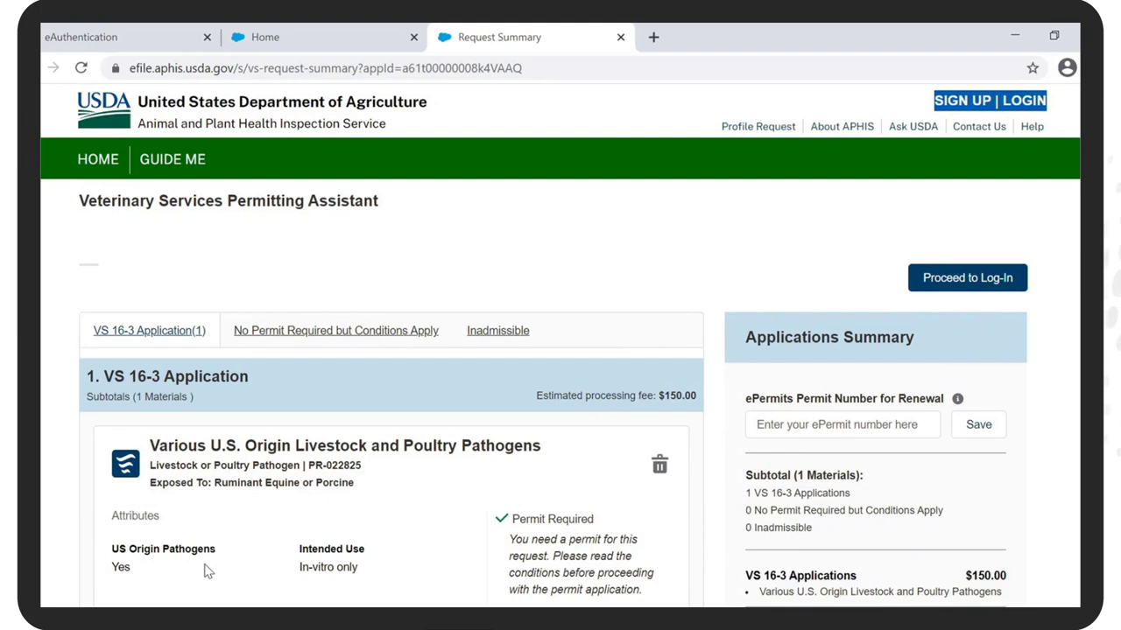
Step: Scroll through the Request Summary listing one VS 16-3 application at $150.00
scroll(208, 571, "down", 3)
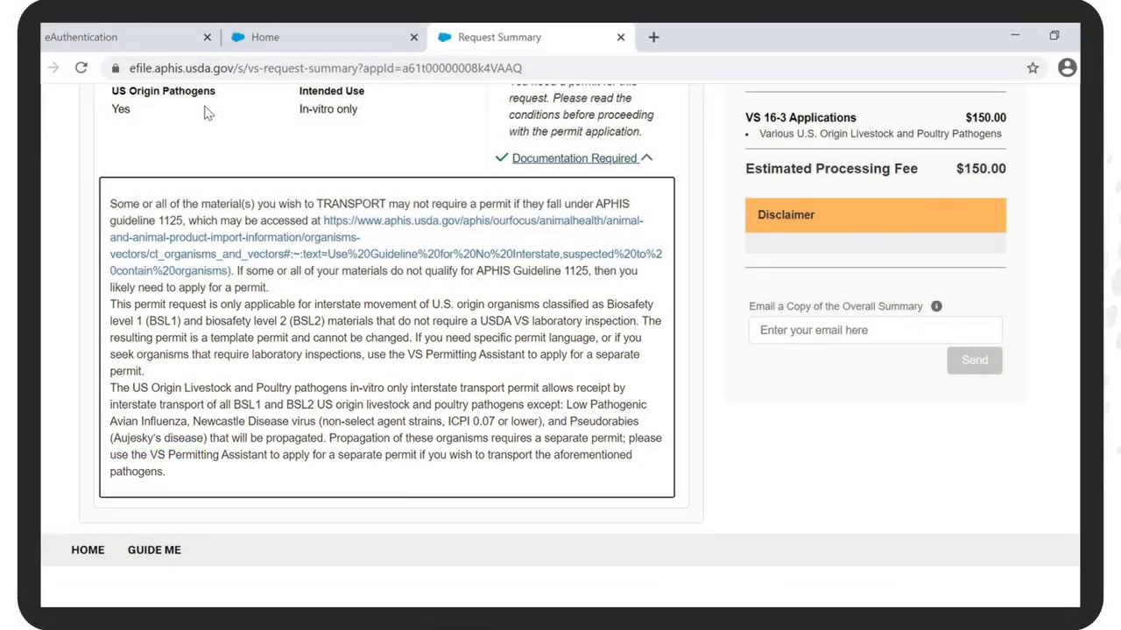
scroll(207, 112, "up", 4)
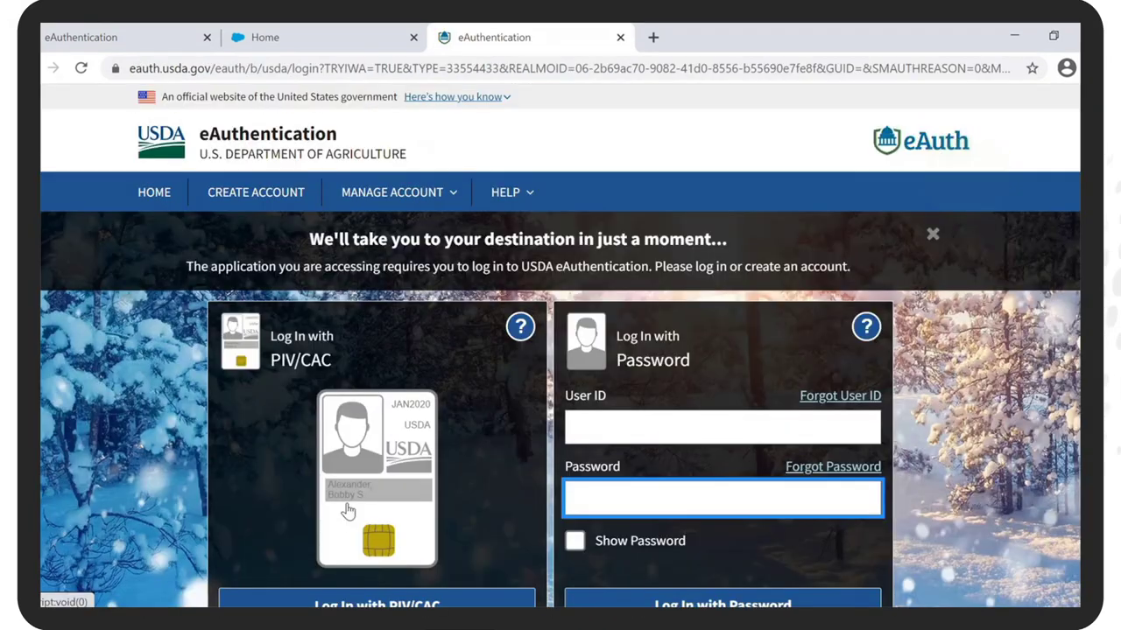
Step: Enter the account's e-mail user ID and password on the eAuthentication sign-in
type("*")
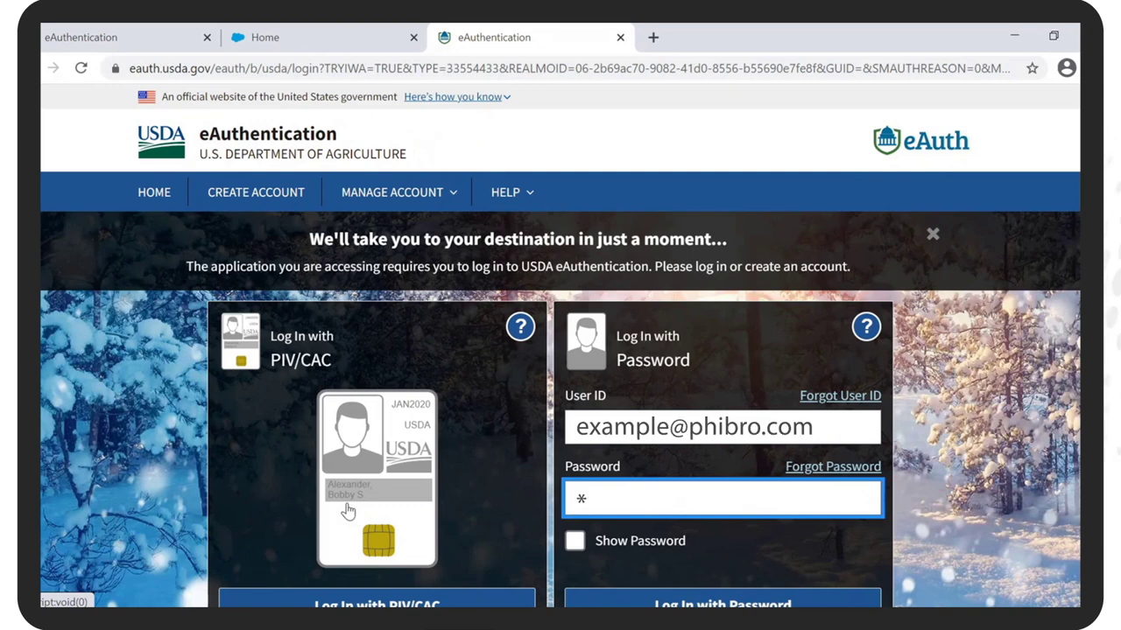
type("***********")
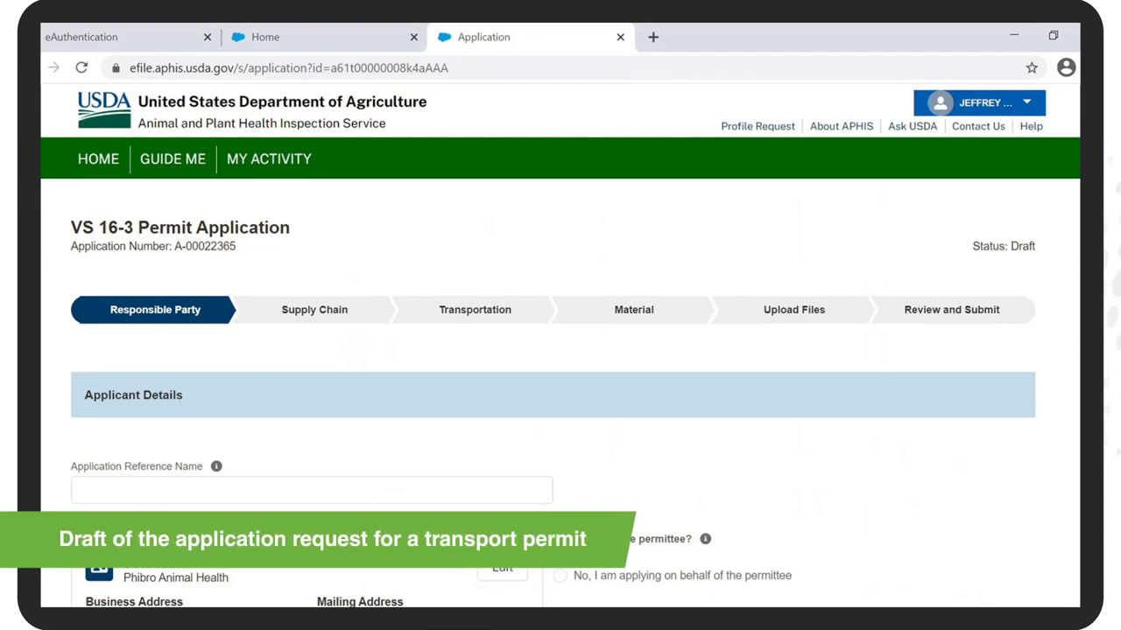
Step: Confirm yourself as permittee and delivery recipient, and mark exporters as various U.S. exporters
scroll(560, 350, "down", 1)
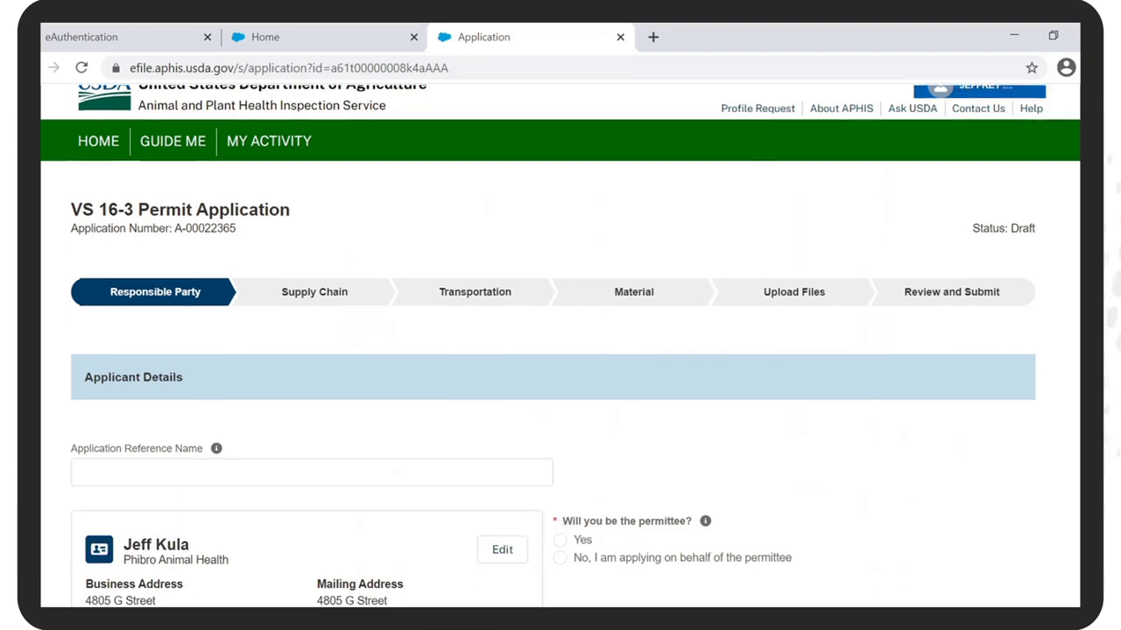
scroll(560, 350, "down", 1)
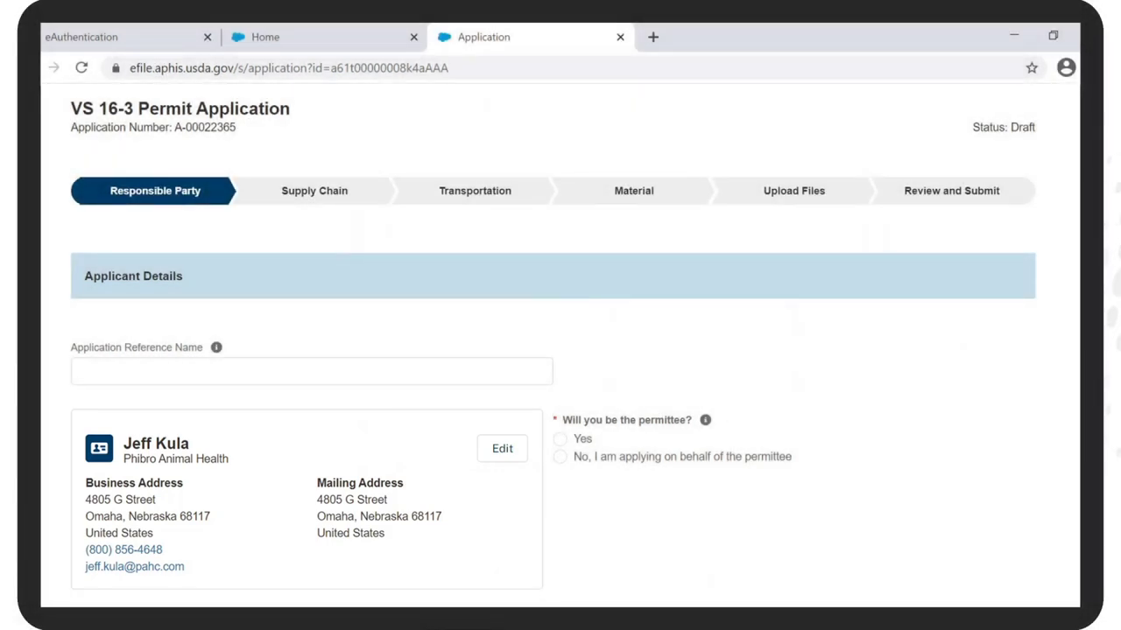
left_click(559, 440)
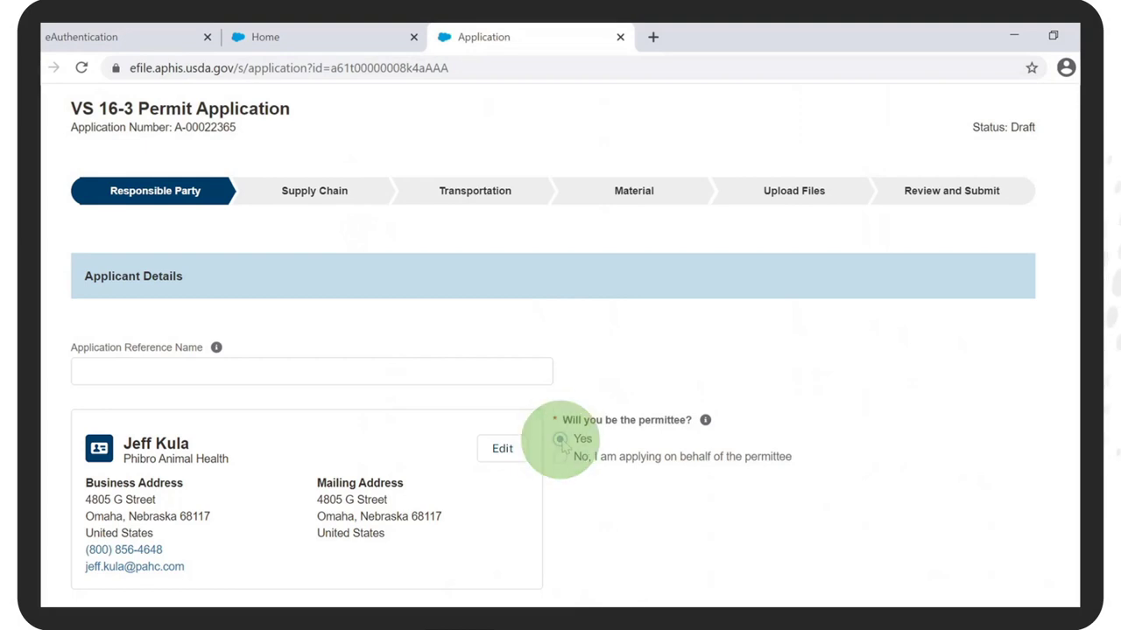
scroll(563, 444, "down", 6)
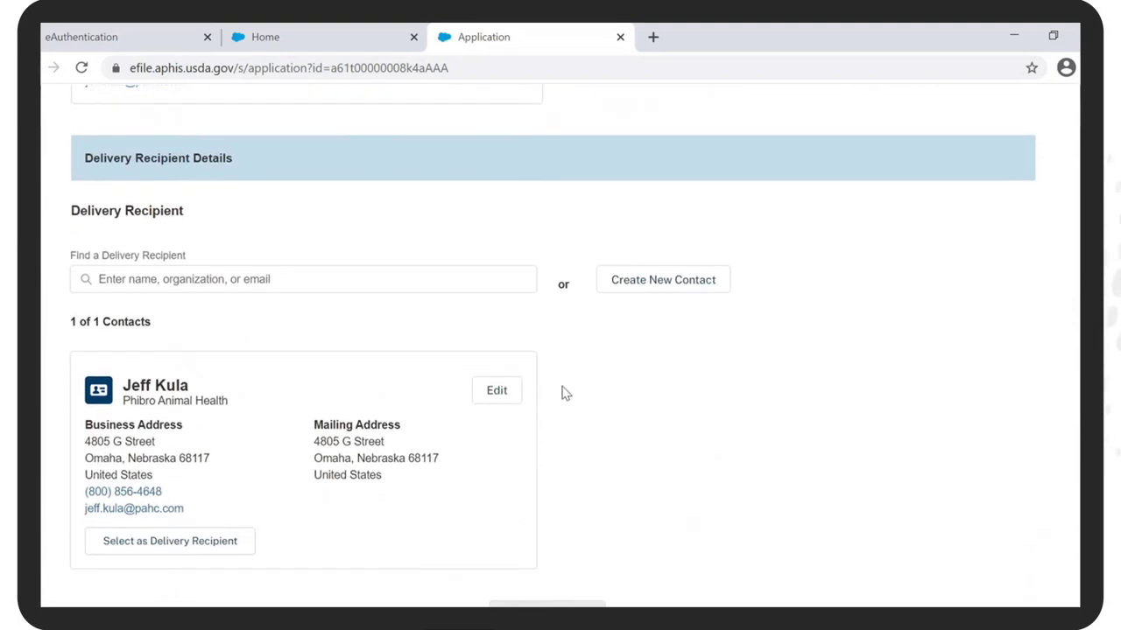
left_click(175, 541)
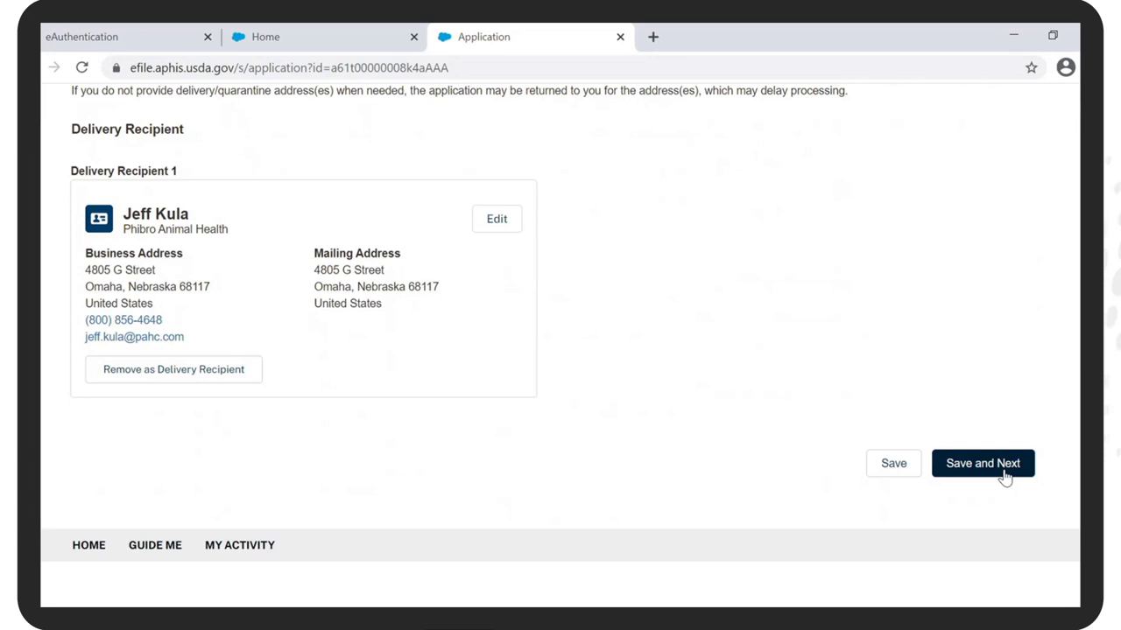
left_click(1005, 477)
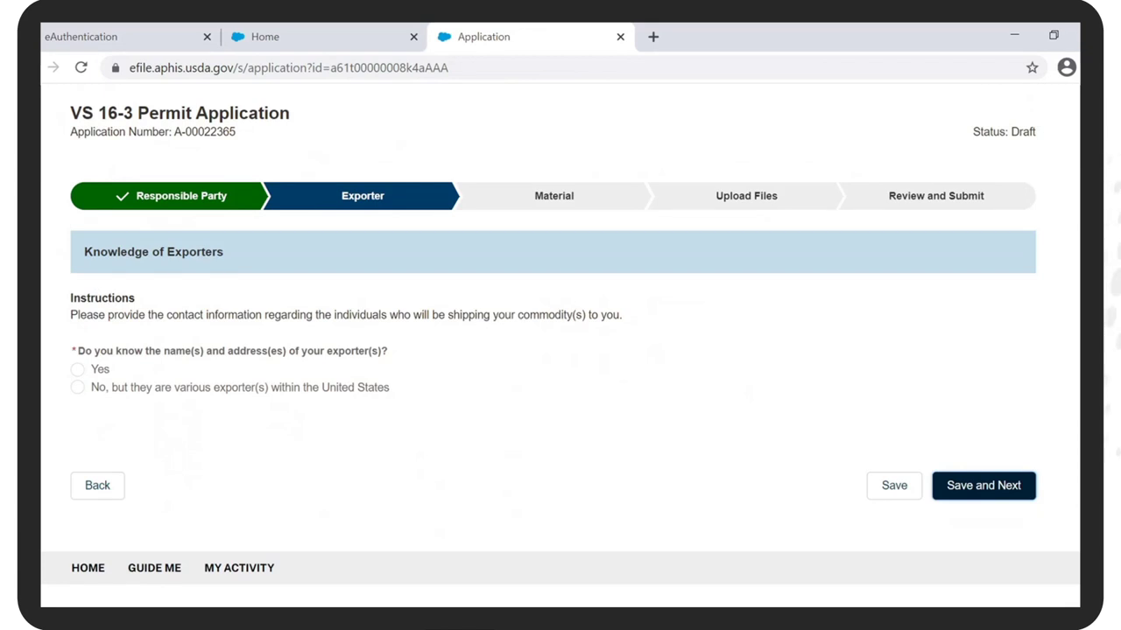
left_click(77, 387)
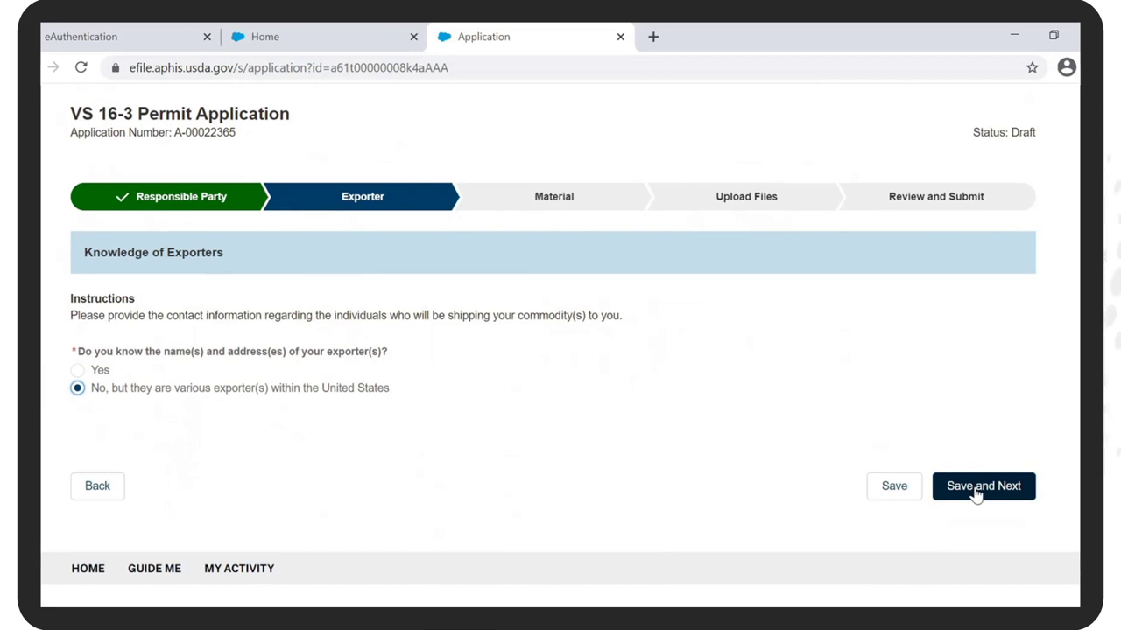
left_click(974, 492)
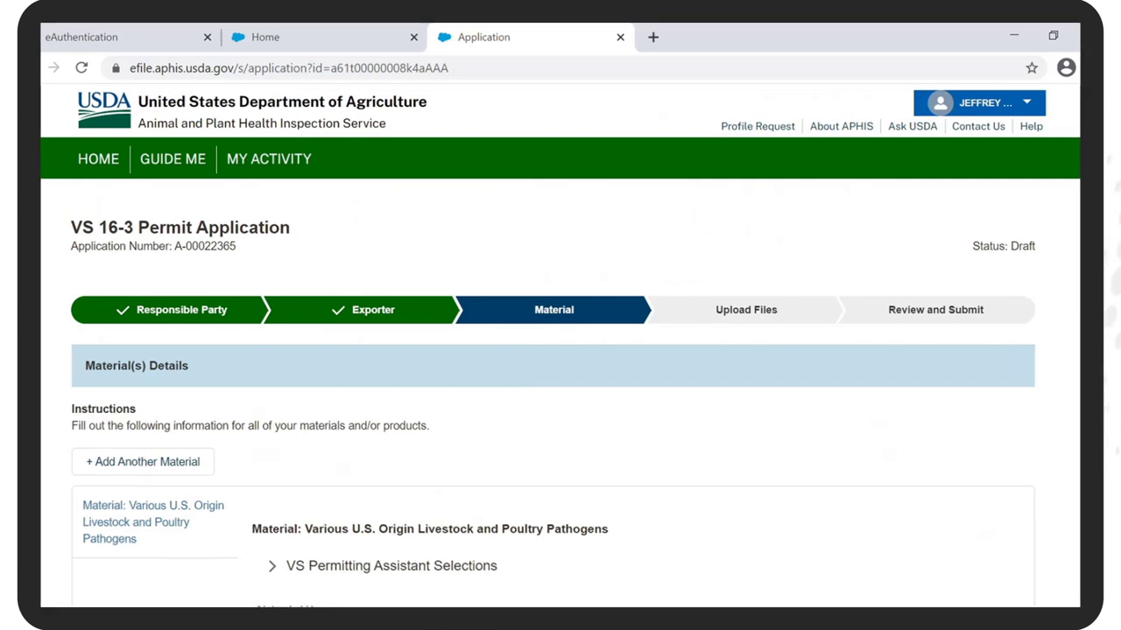
Step: Set the material's Intended Use to In Vitro Studies with sub-category Other
scroll(765, 475, "down", 3)
left_click(746, 374)
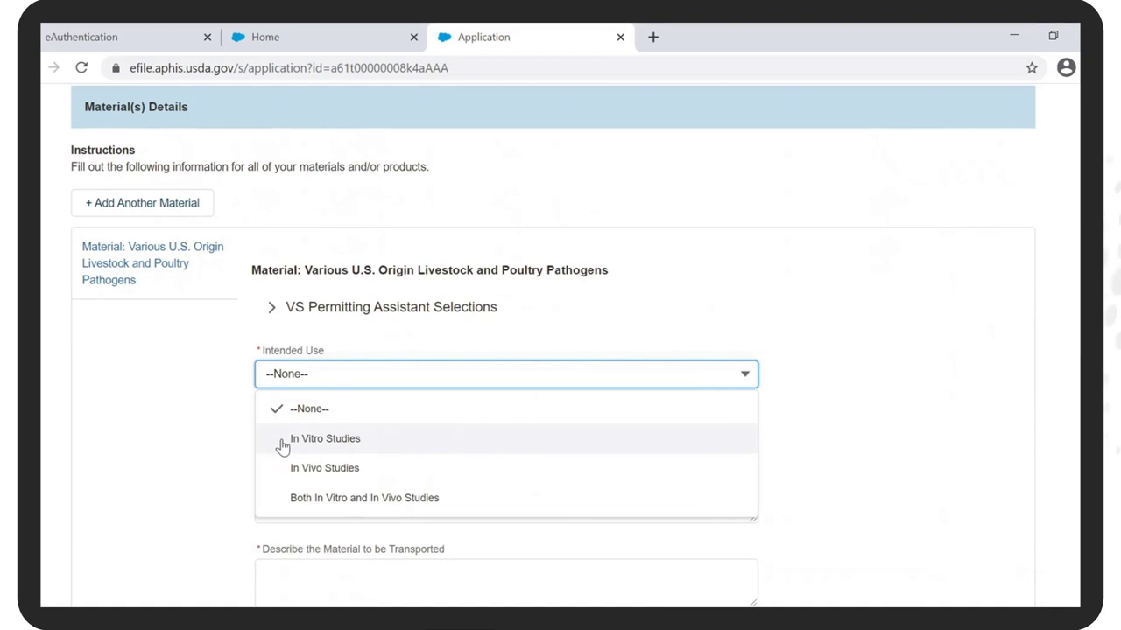
left_click(282, 442)
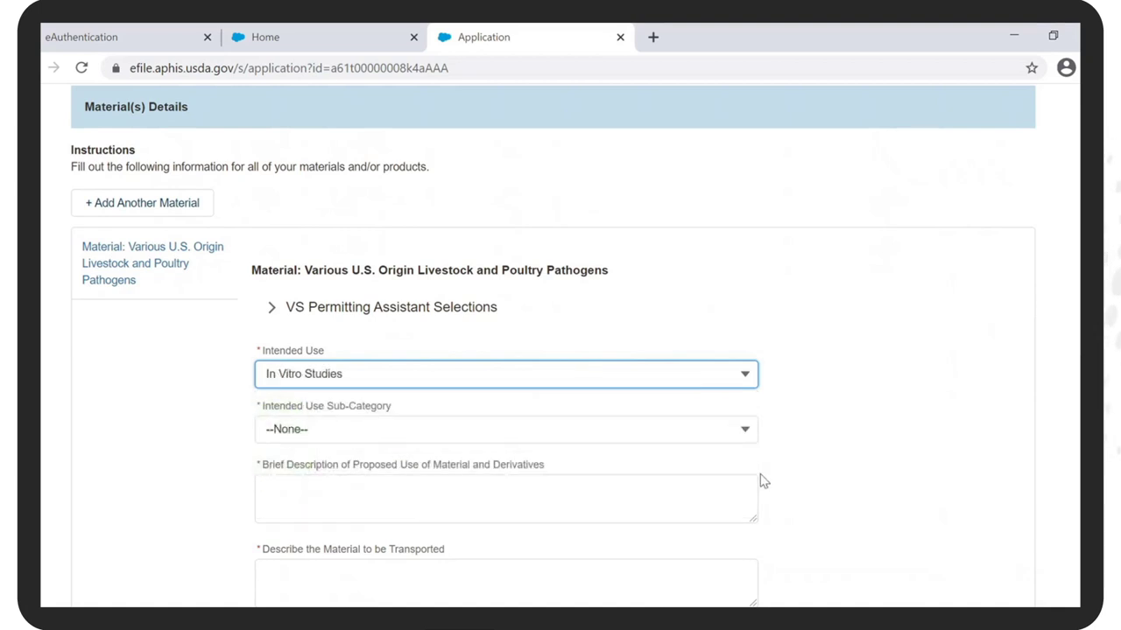
left_click(745, 429)
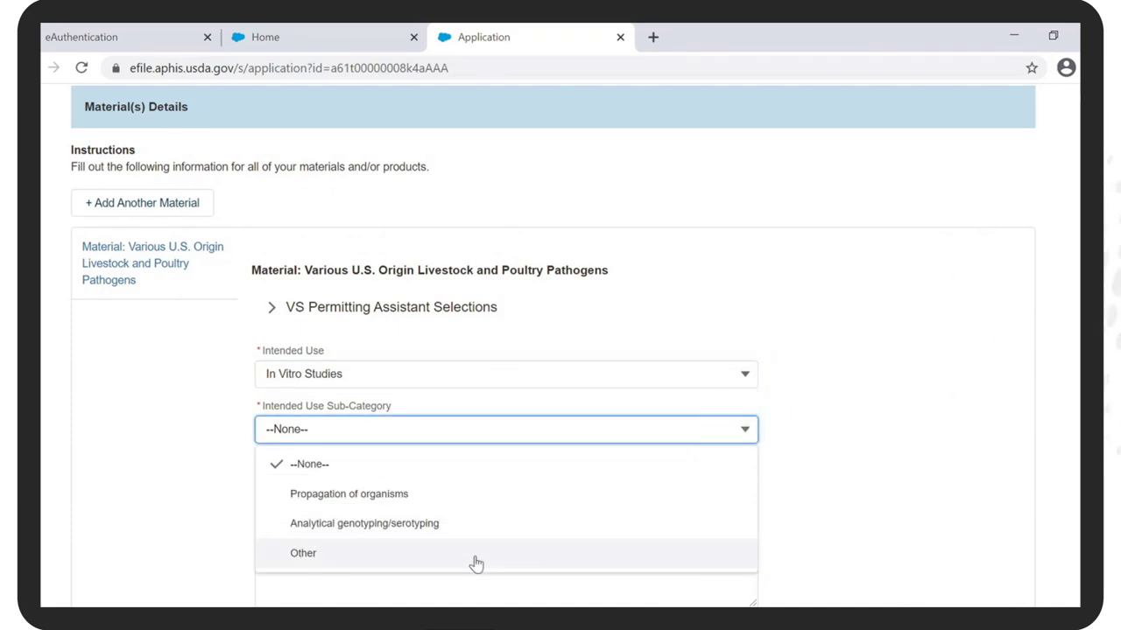
left_click(475, 557)
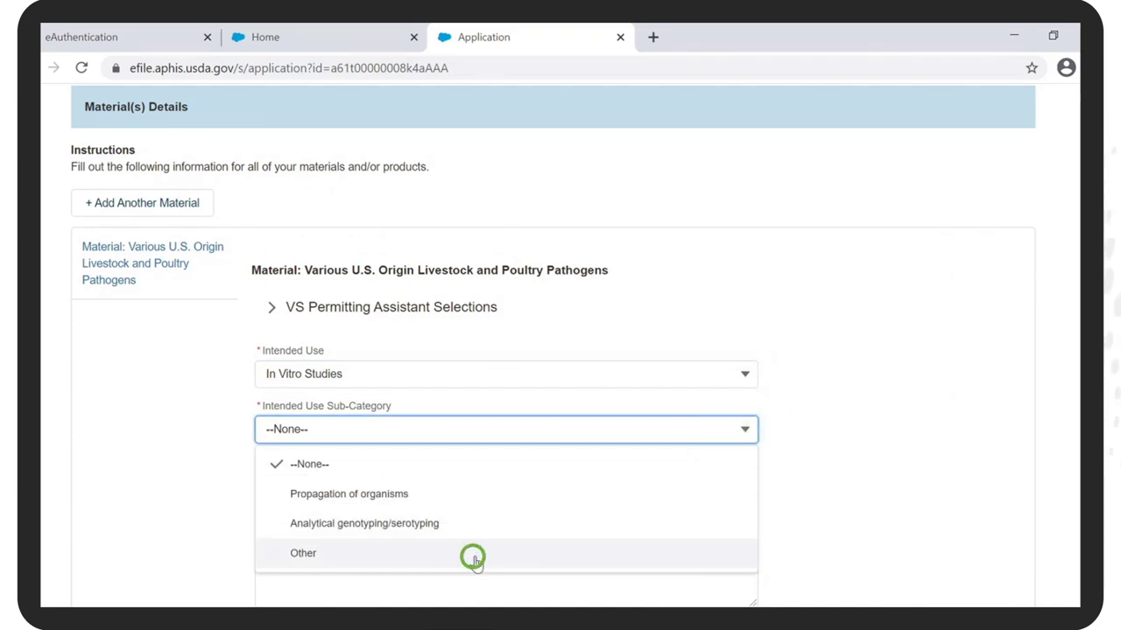
Step: Describe the proposed use as diagnostic evaluation of recent clinical-case pathogens; material 'Laboratory cultures or isolates'
left_click(475, 497)
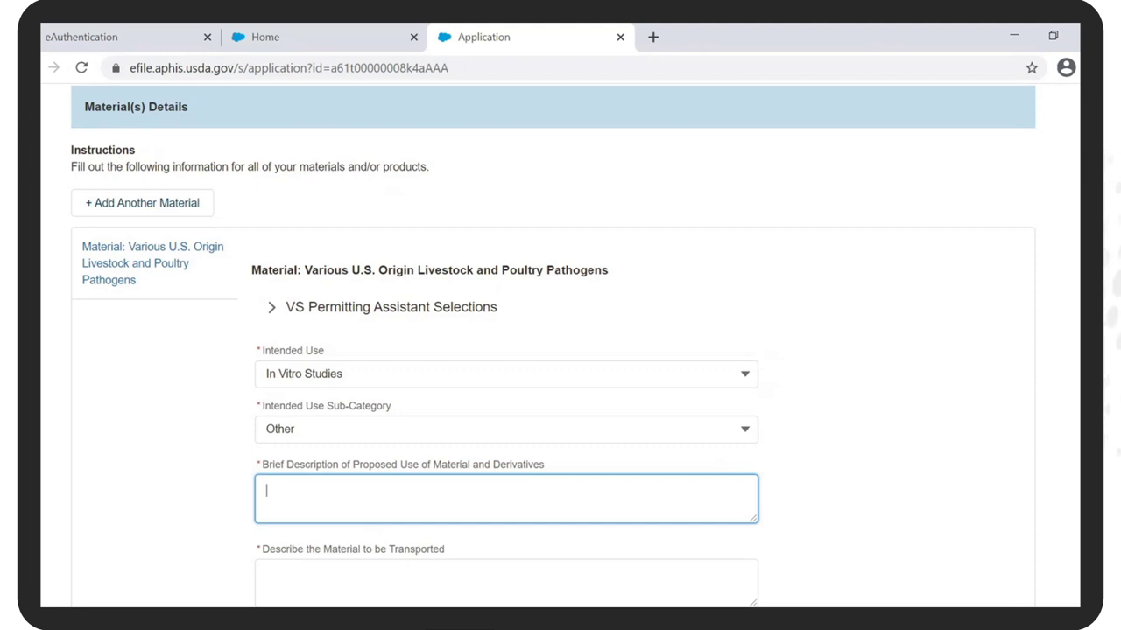
type("Diagnostic evaluation to compa")
type("re pathogens from more recent c")
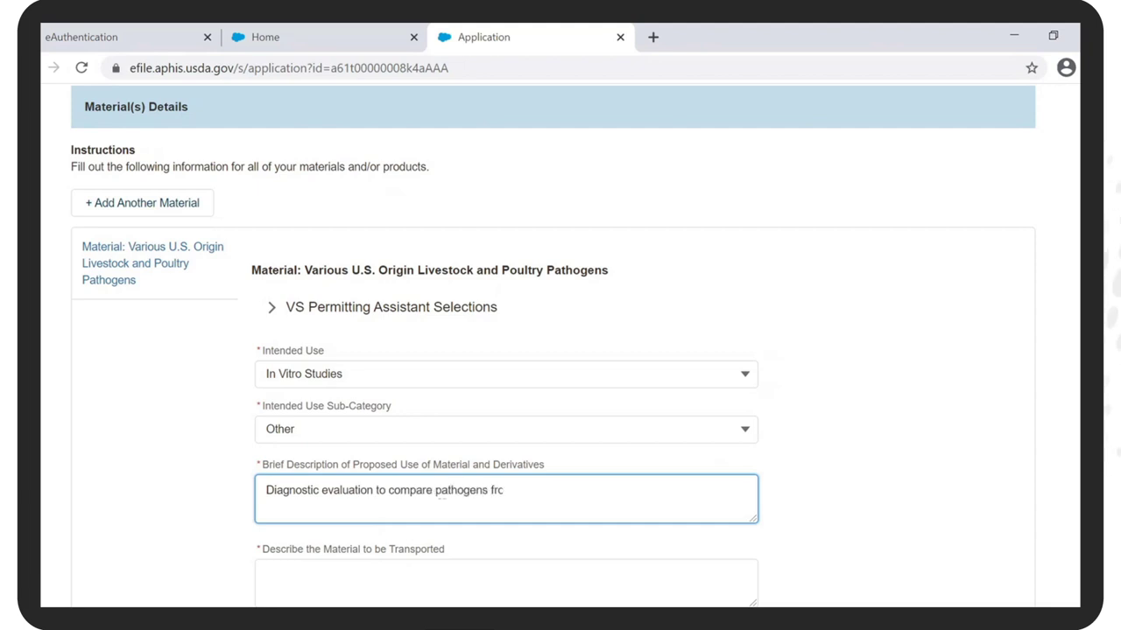
type("linical cases for t")
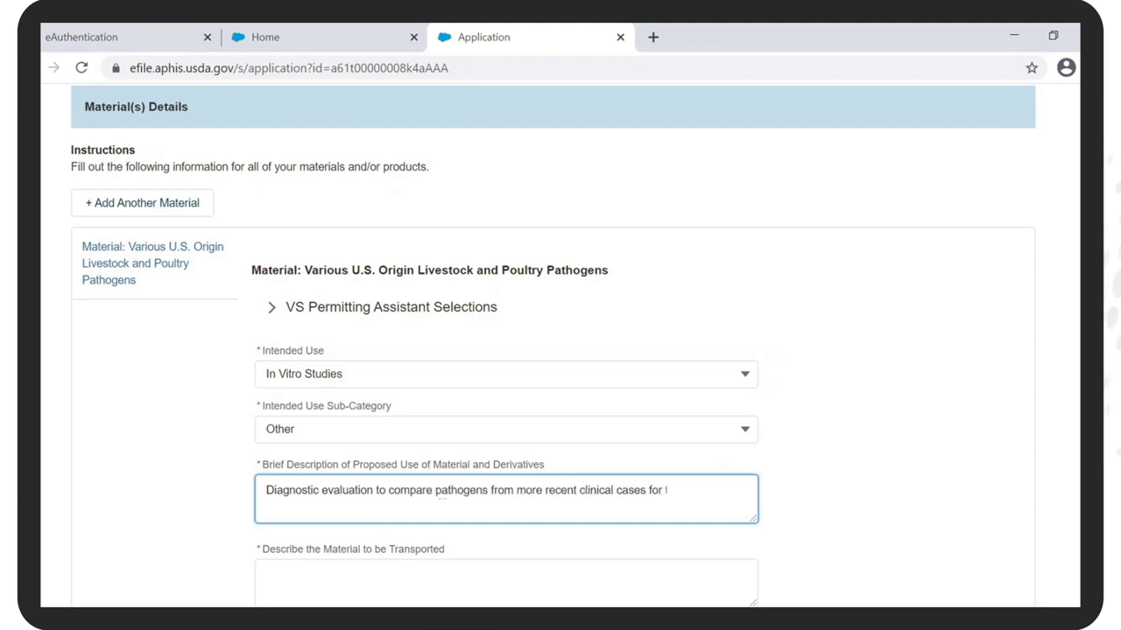
type("heir relevance or significance.")
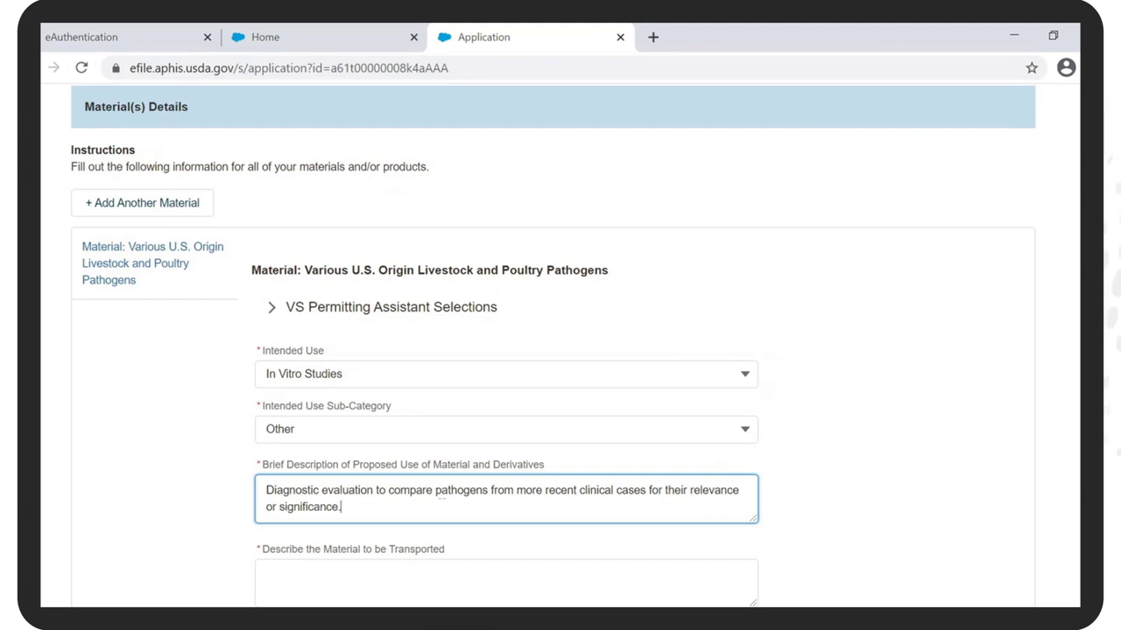
left_click(316, 577)
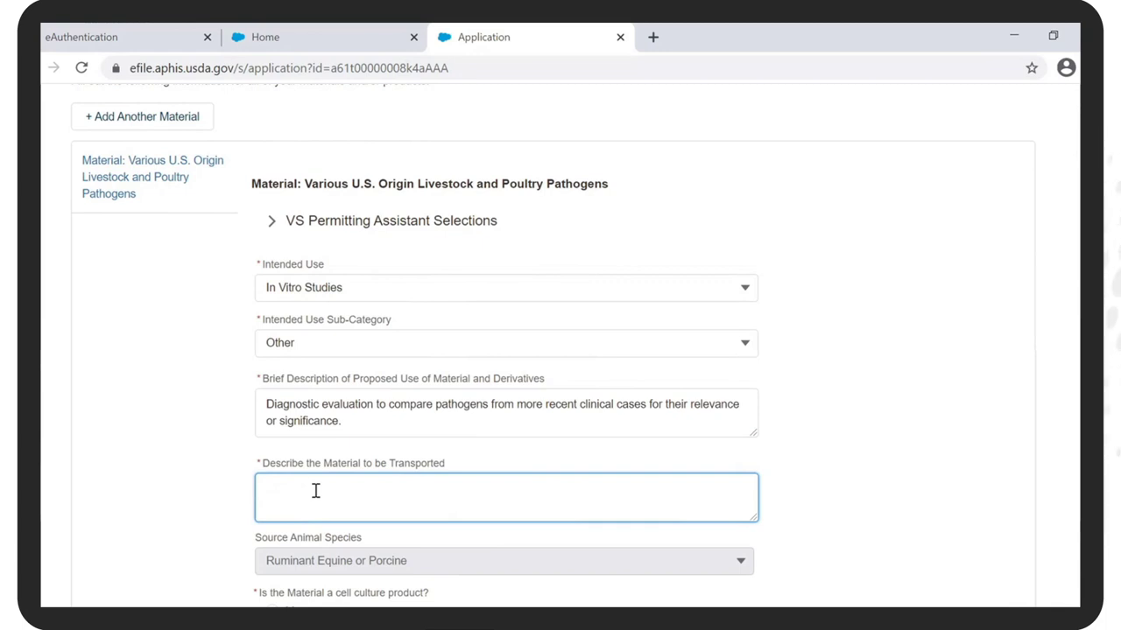
type("Laboratory cultures or isolates")
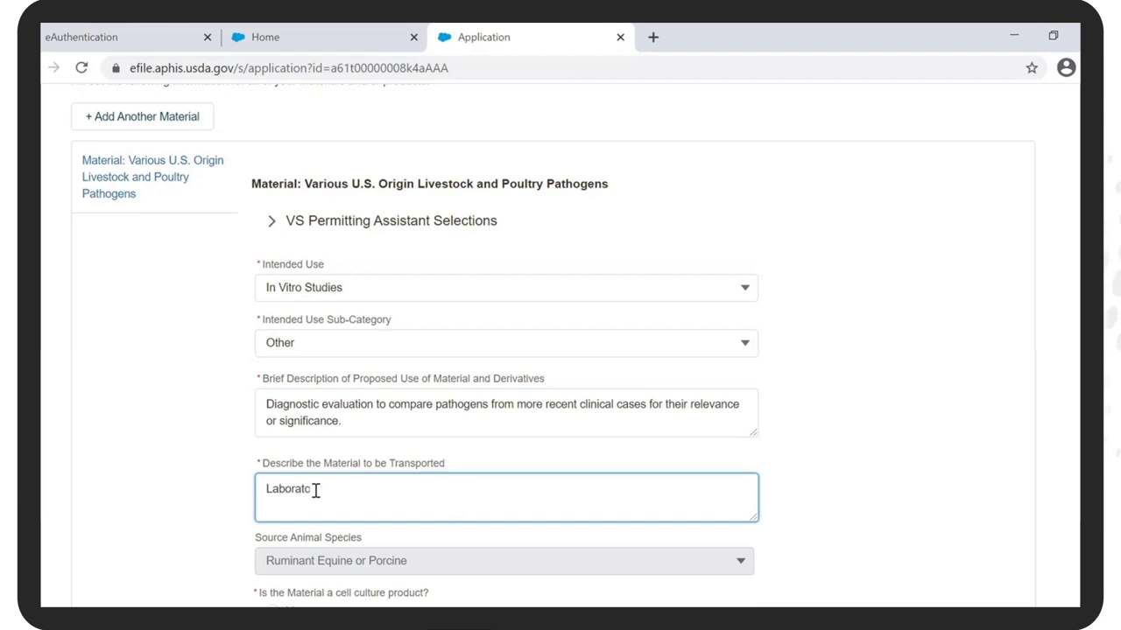
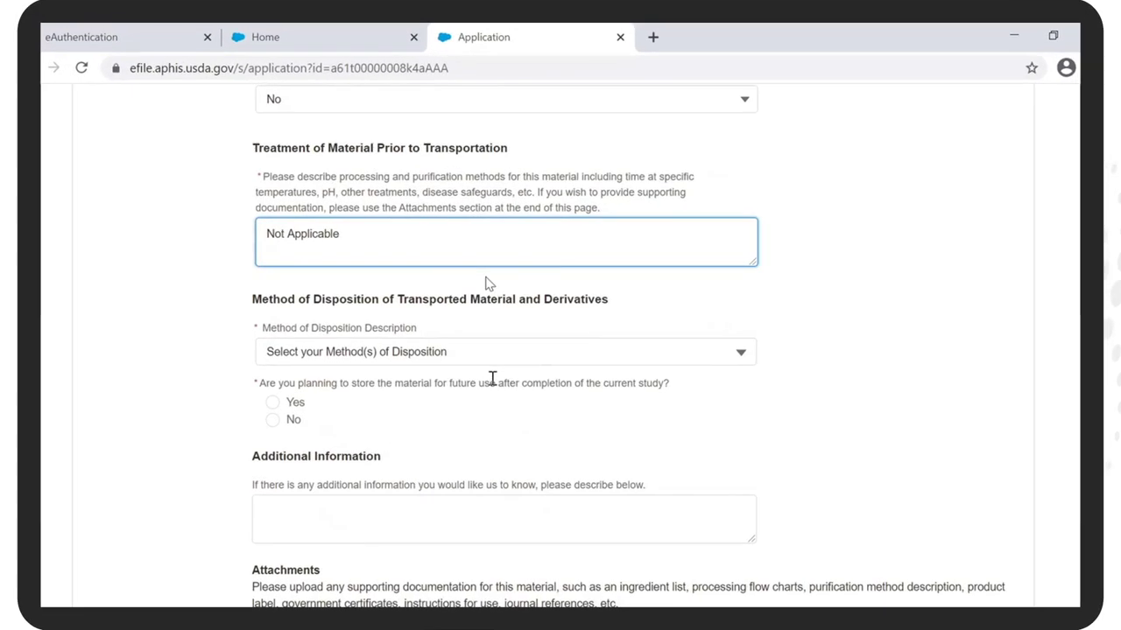
Step: Choose Incineration as the disposition method and mark Yes for storing material for future use
left_click(740, 351)
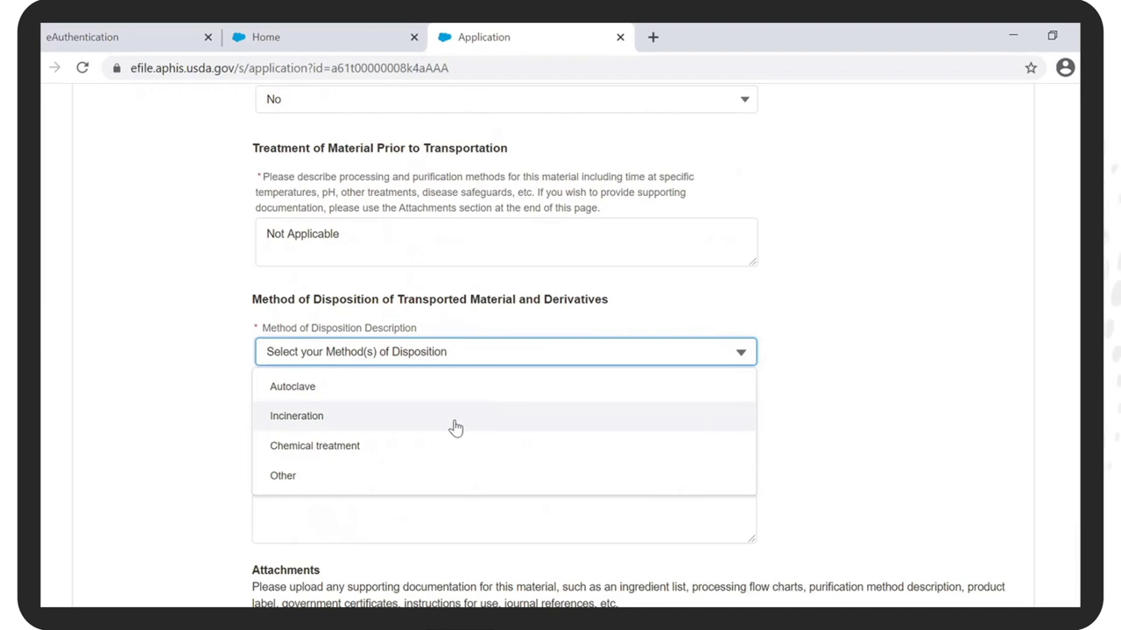
left_click(456, 427)
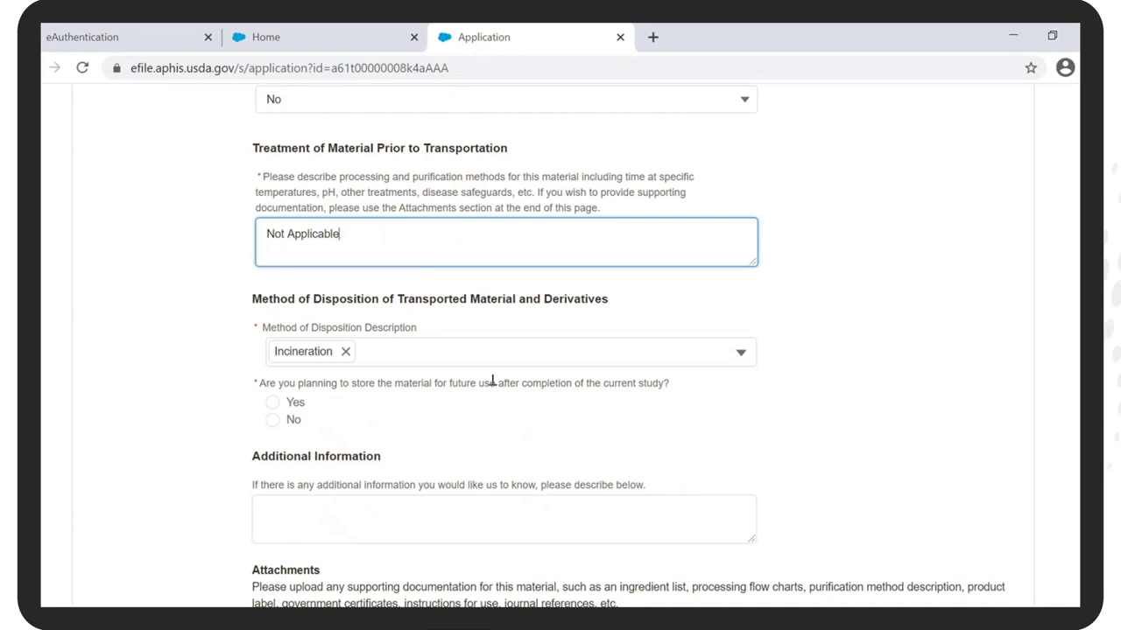
scroll(493, 383, "down", 3)
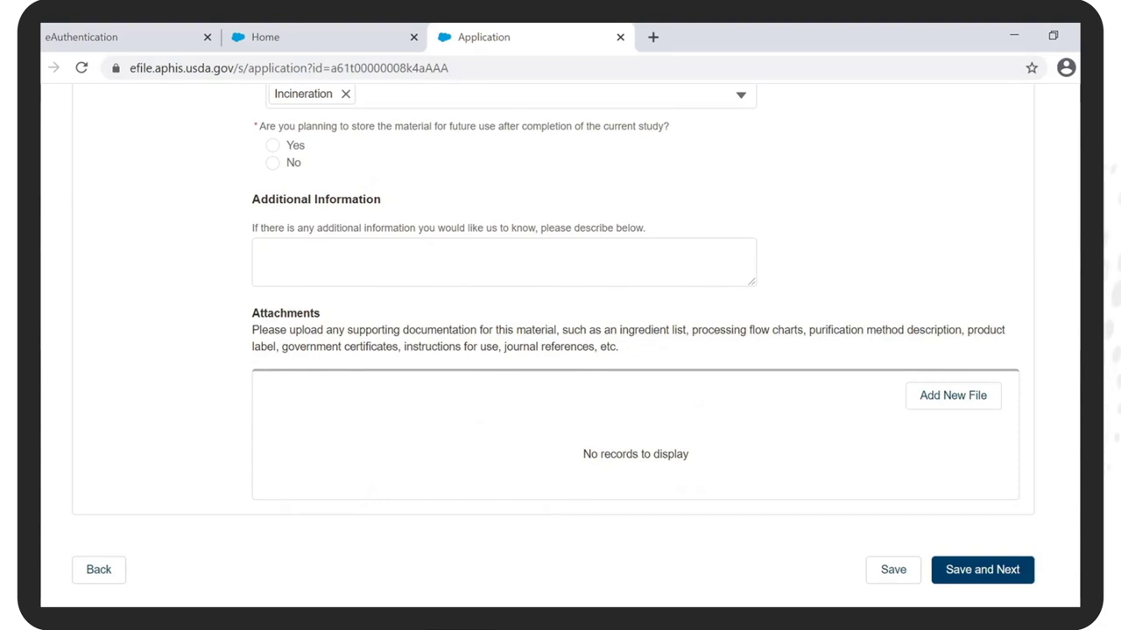
left_click(272, 145)
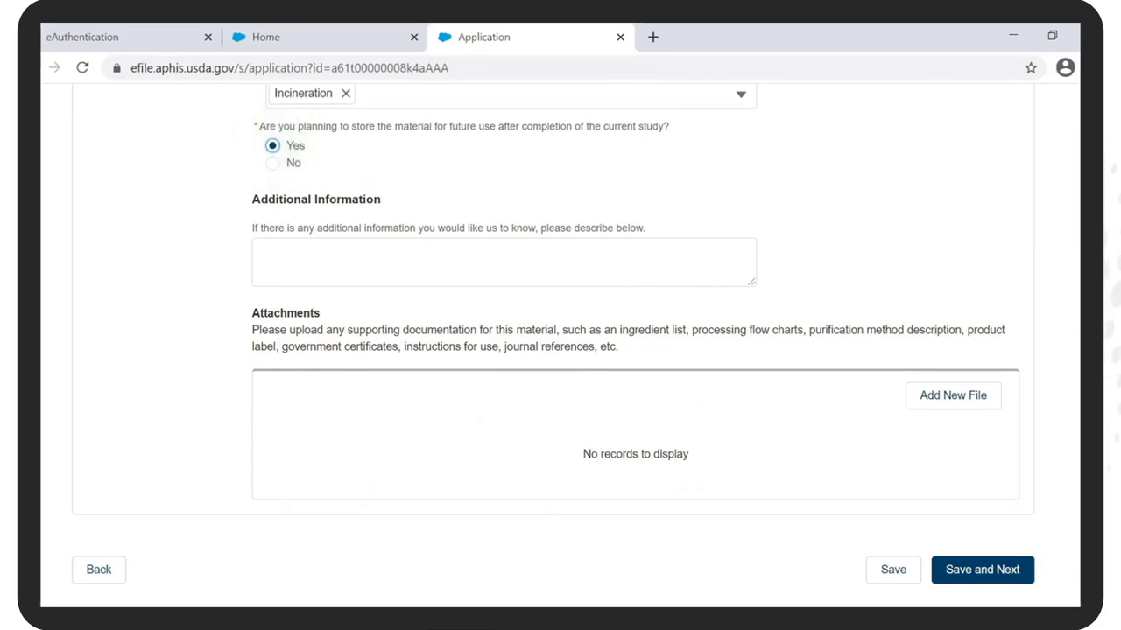
left_click(637, 260)
Step: Enter 'Cultures are being stored for the purpose of diagnostic reference only' as Additional Information
left_click(636, 259)
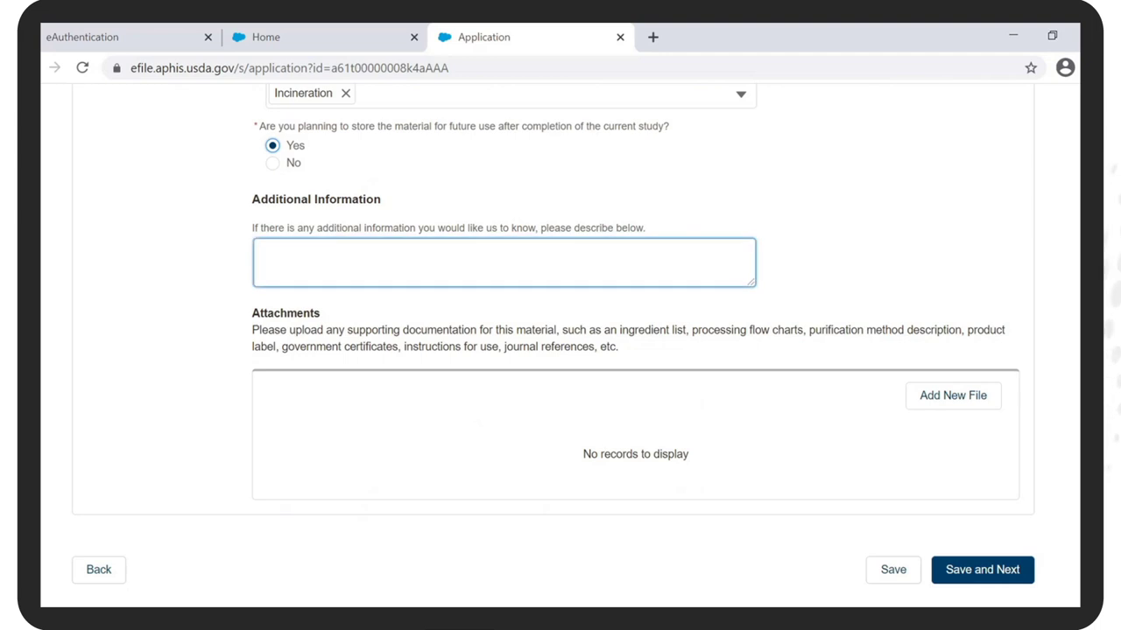
type("Cultures are being stored for the purpose of diagnostic reference only")
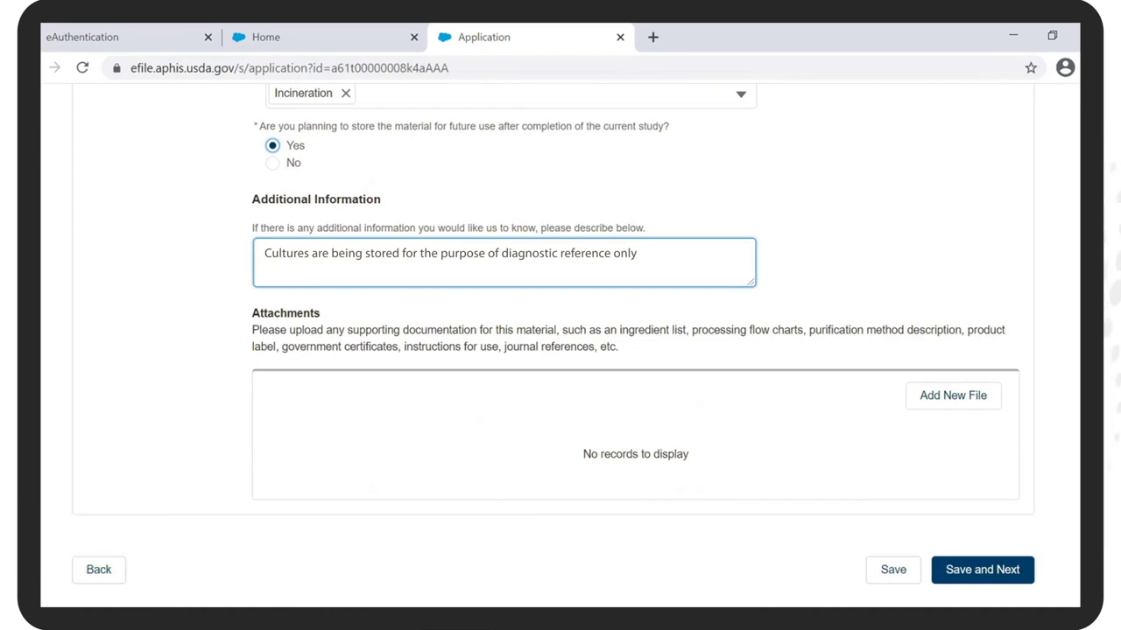
Step: Save the material details, skip file uploads, and scroll to the Confirm Information & Submit section
left_click(982, 570)
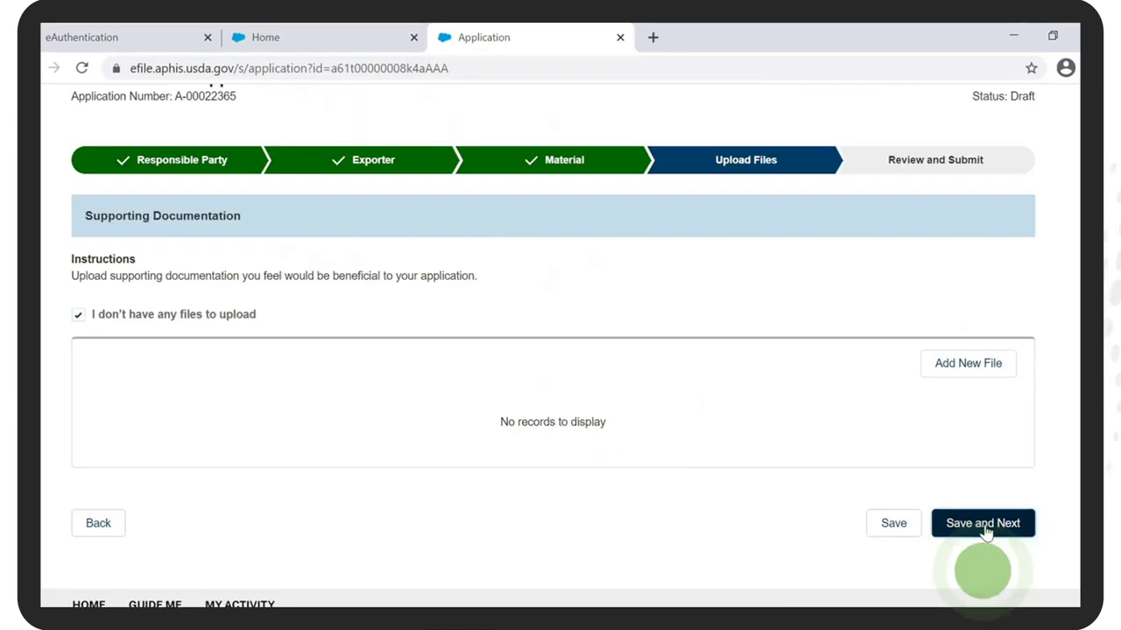
left_click(984, 526)
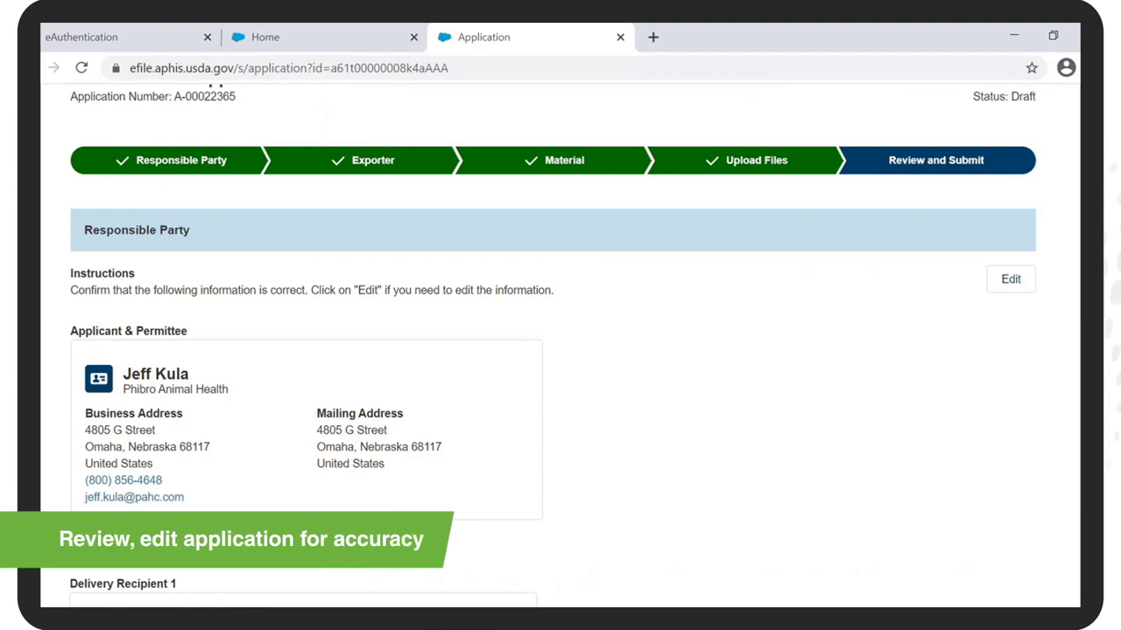
scroll(553, 346, "down", 5)
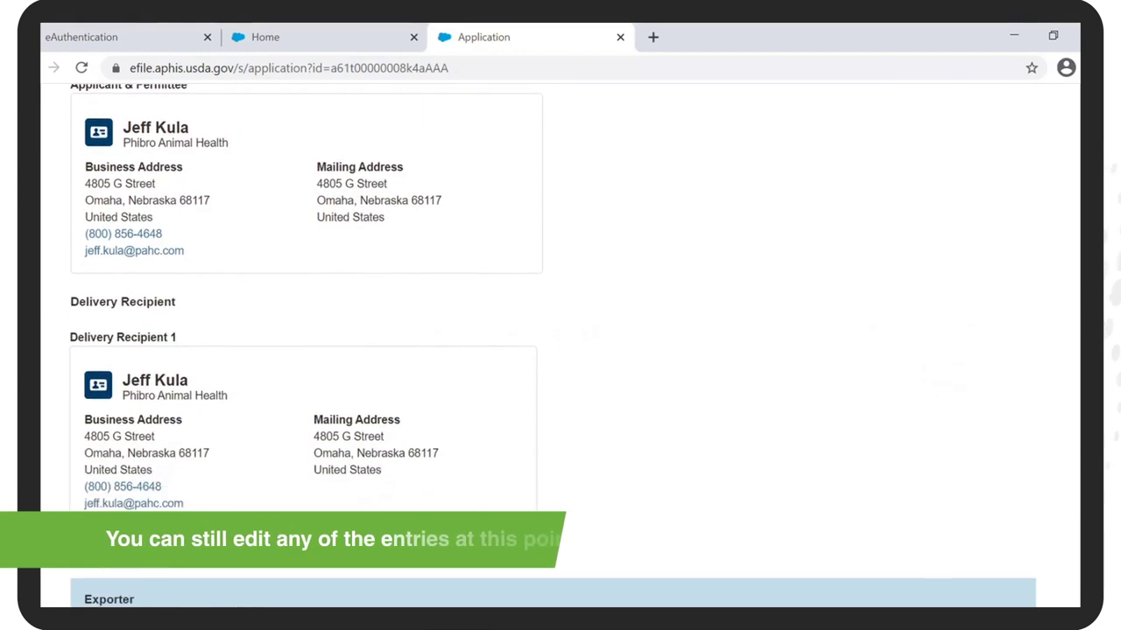
scroll(553, 347, "down", 11)
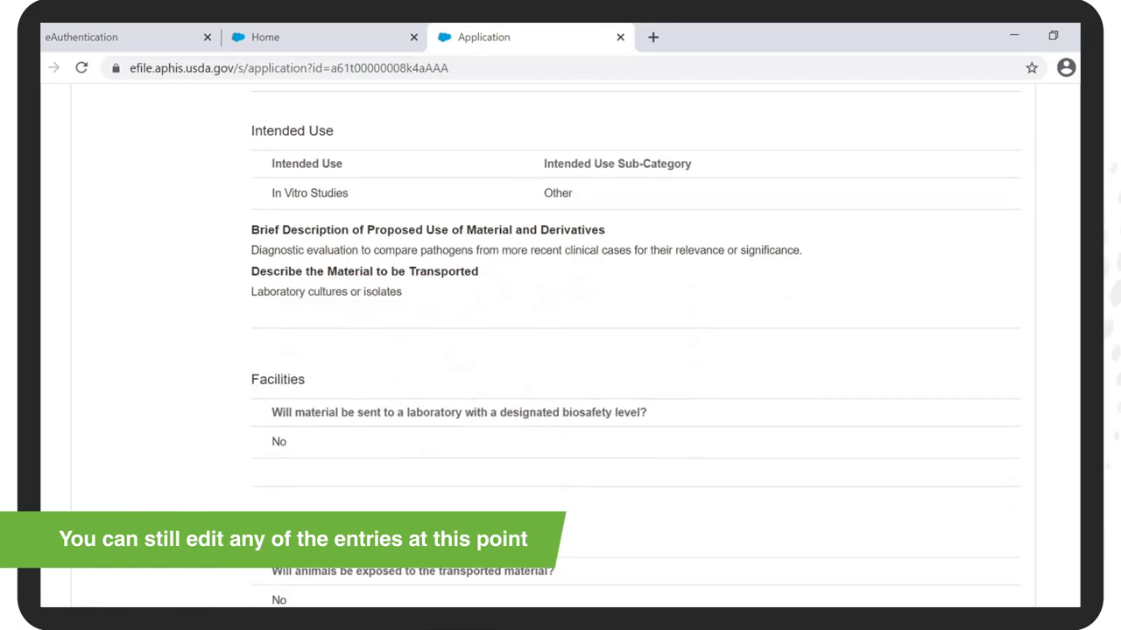
scroll(554, 346, "down", 10)
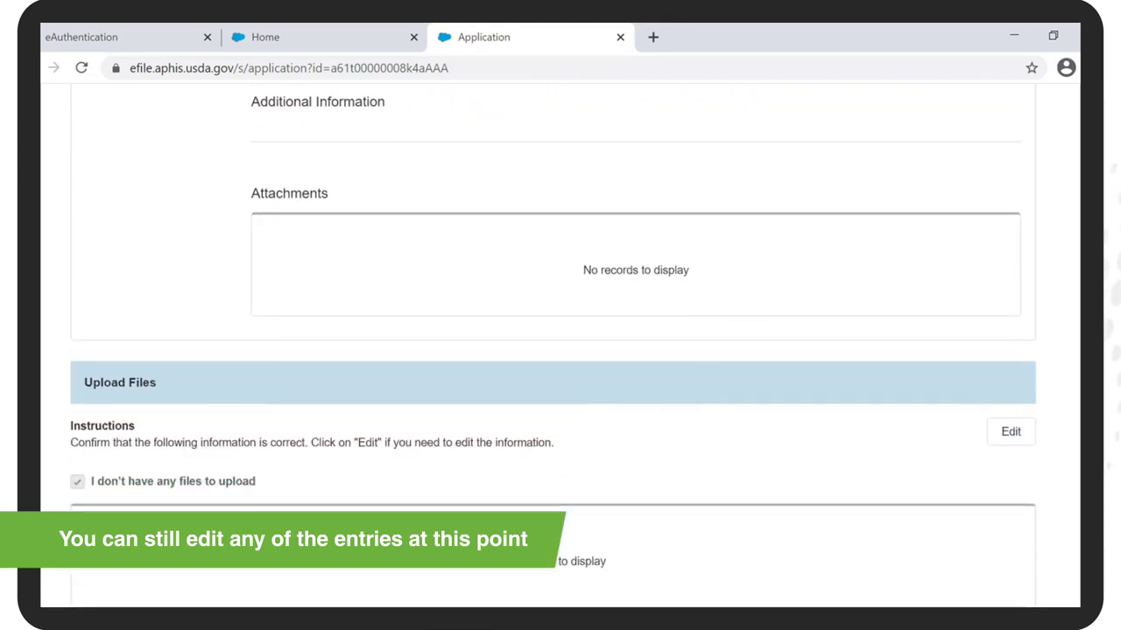
scroll(554, 347, "down", 2)
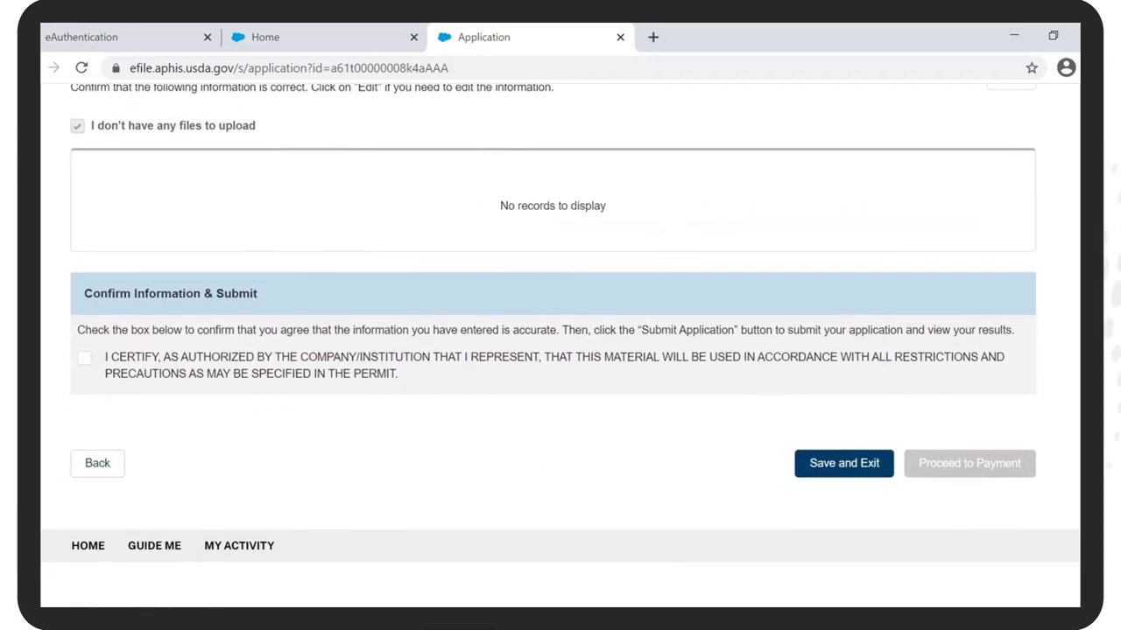
Step: Certify the application and confirm Online via Pay.gov for the $150.00 processing fee
left_click(84, 359)
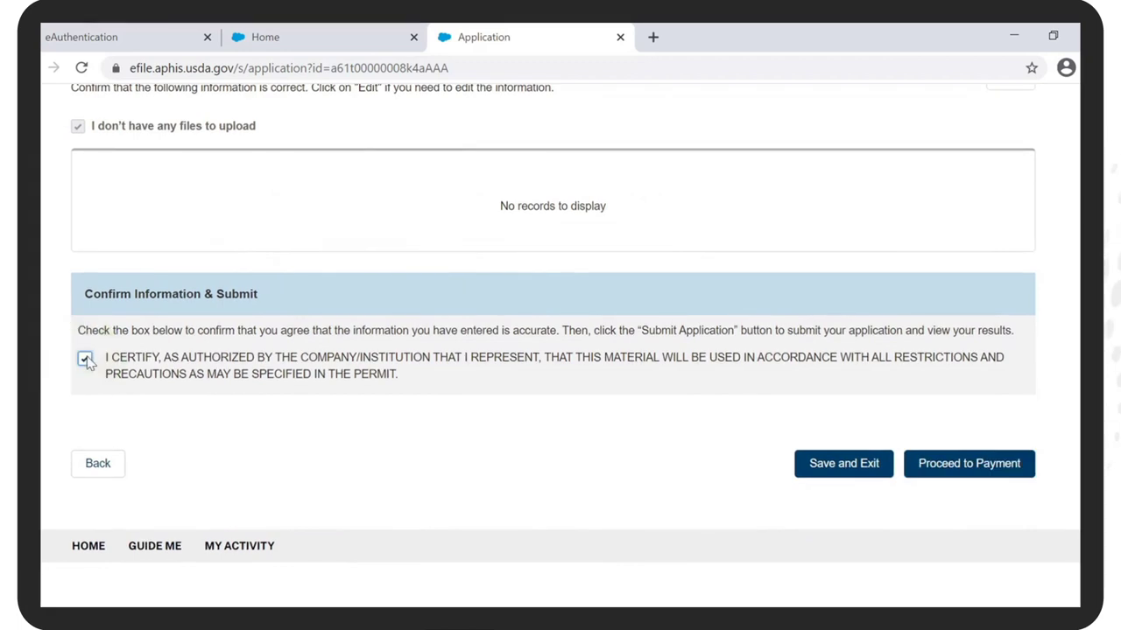
left_click(969, 463)
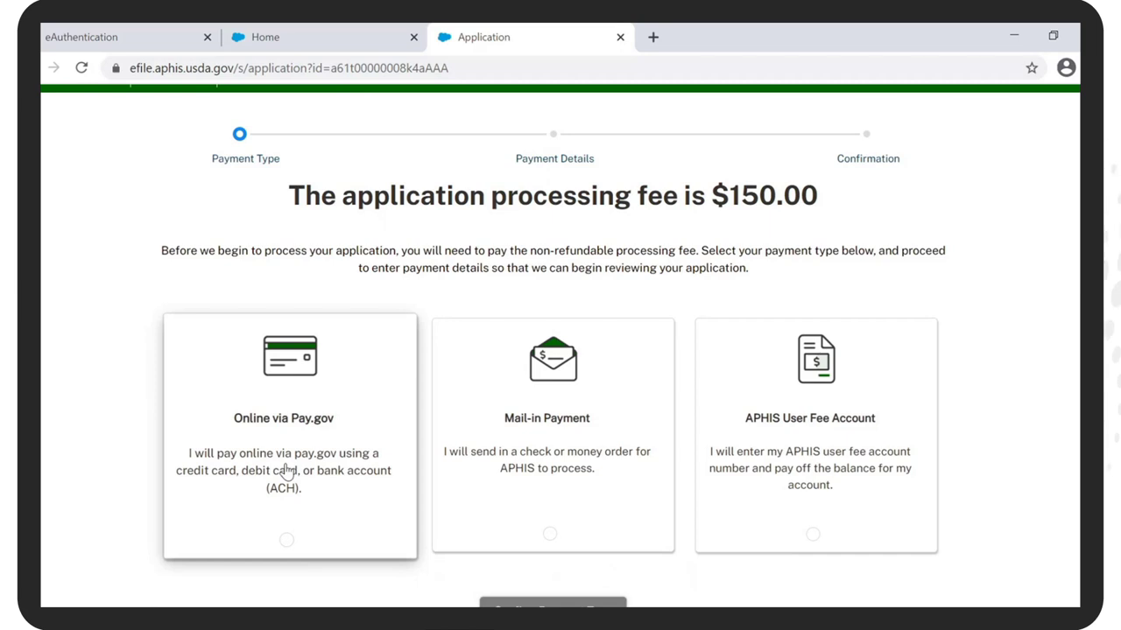
left_click(286, 471)
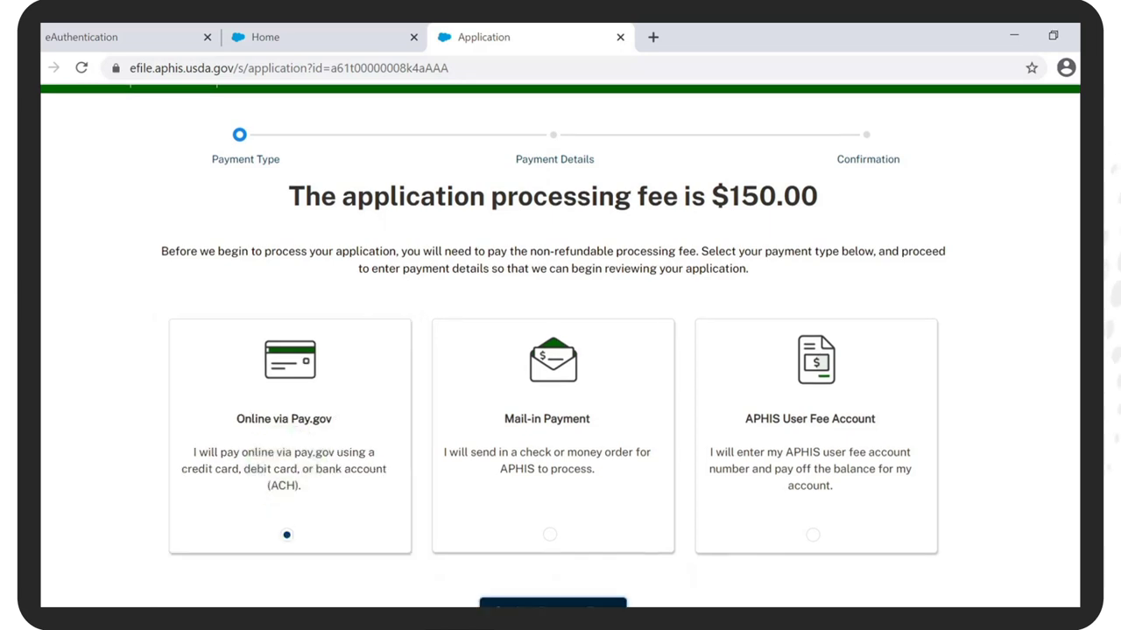
scroll(510, 547, "down", 1)
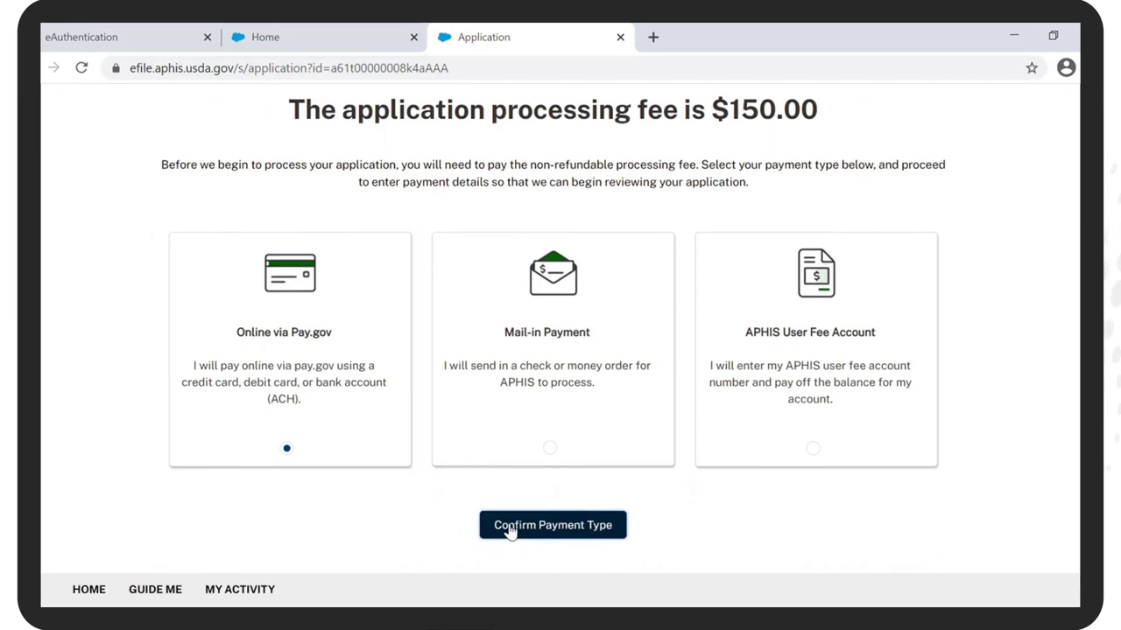
left_click(511, 528)
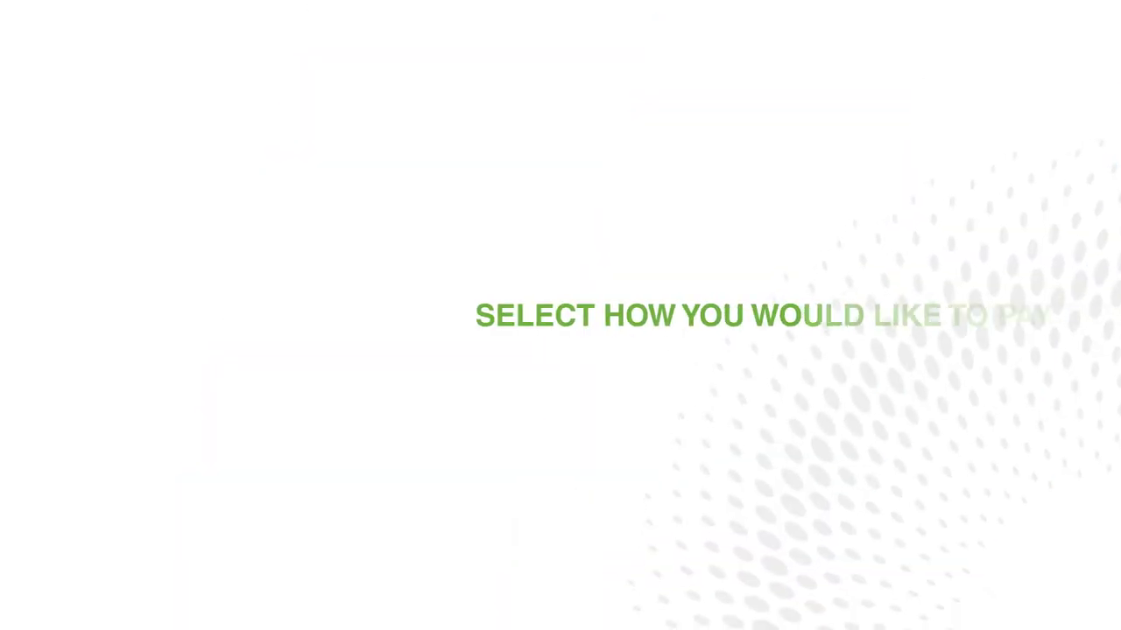